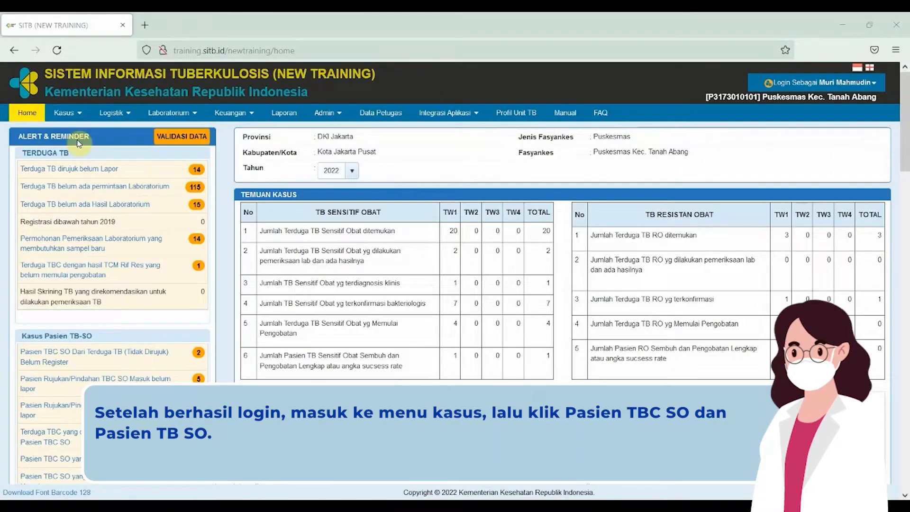
# Open the Pasien TB SO case list and search for the patient by full name.
pyautogui.click(69, 114)
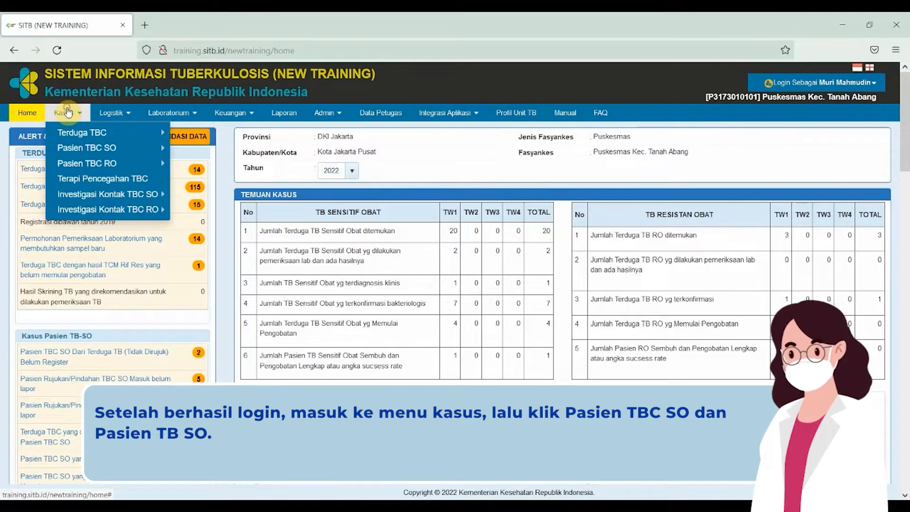
pyautogui.click(82, 146)
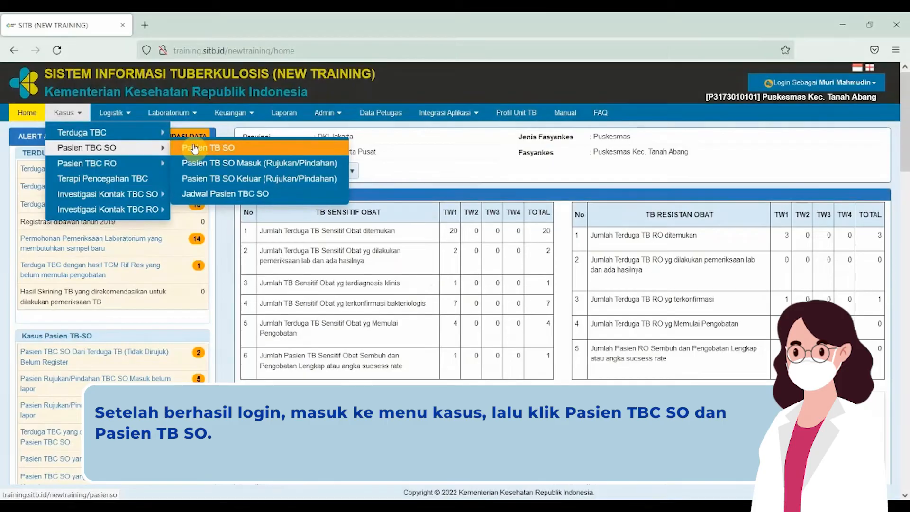
pyautogui.click(279, 165)
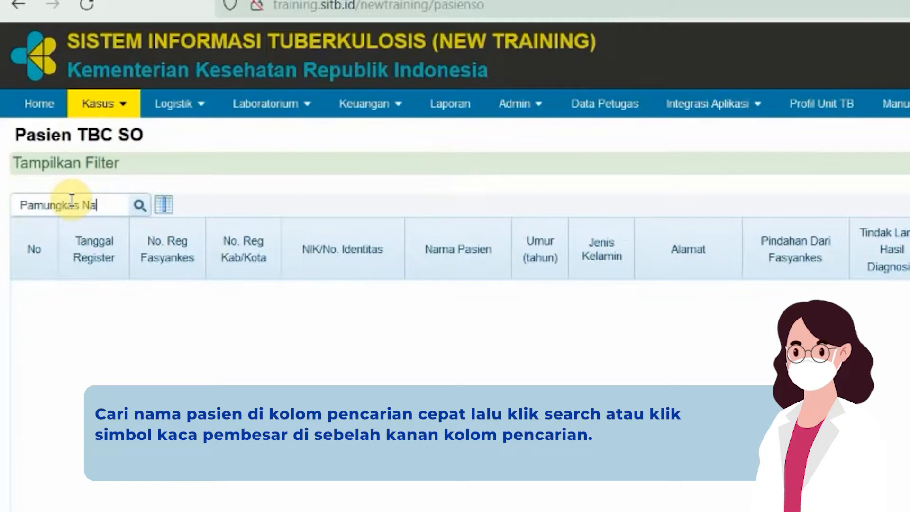
pyautogui.write('on')
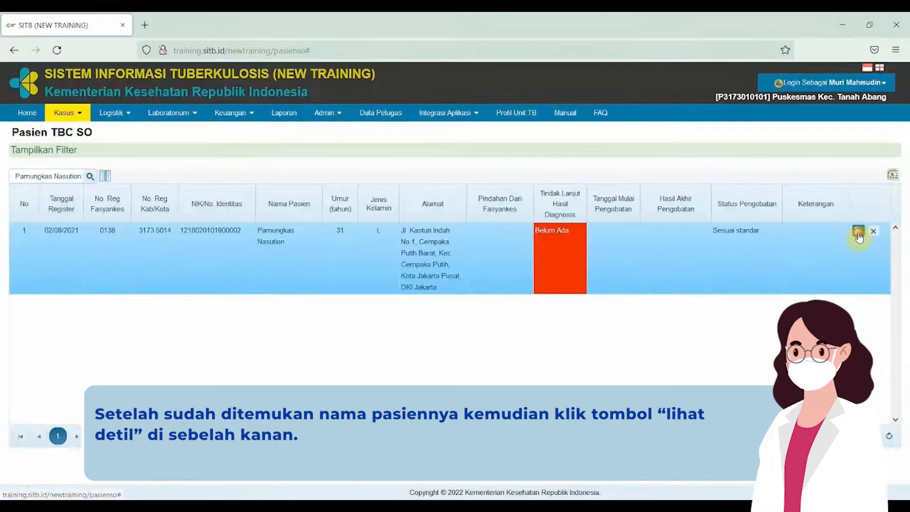
# Open the patient's details and bring up the Tindak Lanjut Hasil Diagnosis form from the Pengobatan section.
pyautogui.click(599, 222)
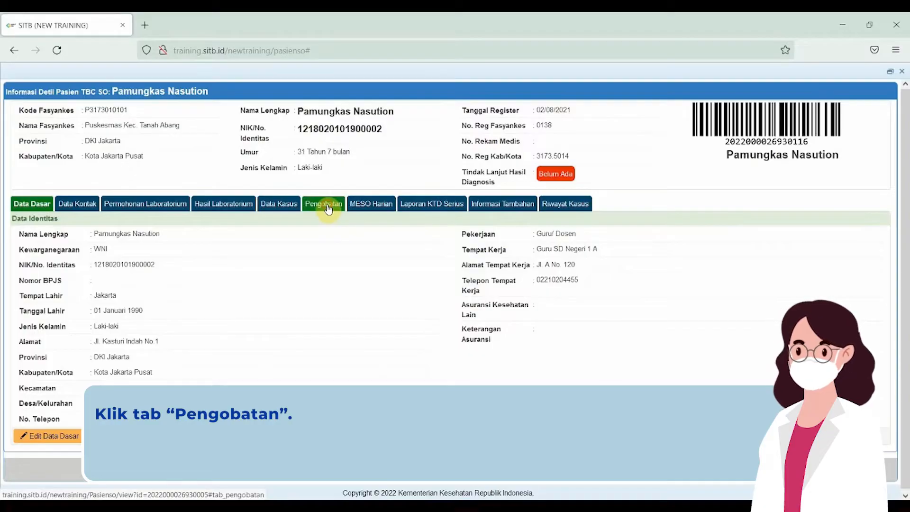
pyautogui.click(398, 203)
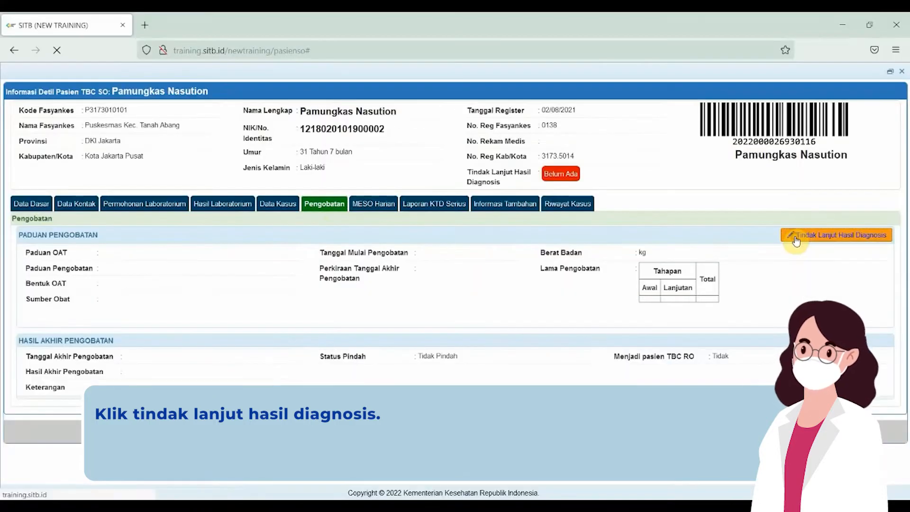
pyautogui.click(469, 230)
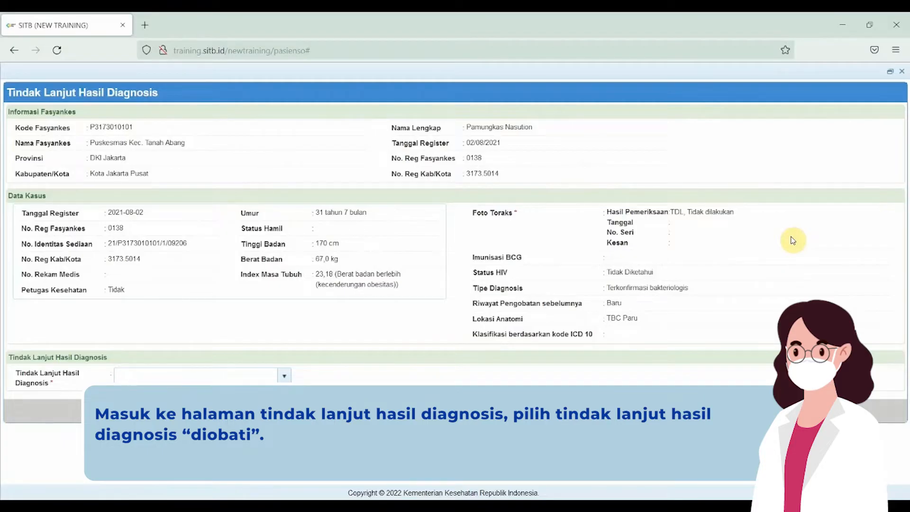
# Set Tindak Lanjut Hasil Diagnosis to Diobati and save it, confirming that the data is correct.
pyautogui.click(283, 376)
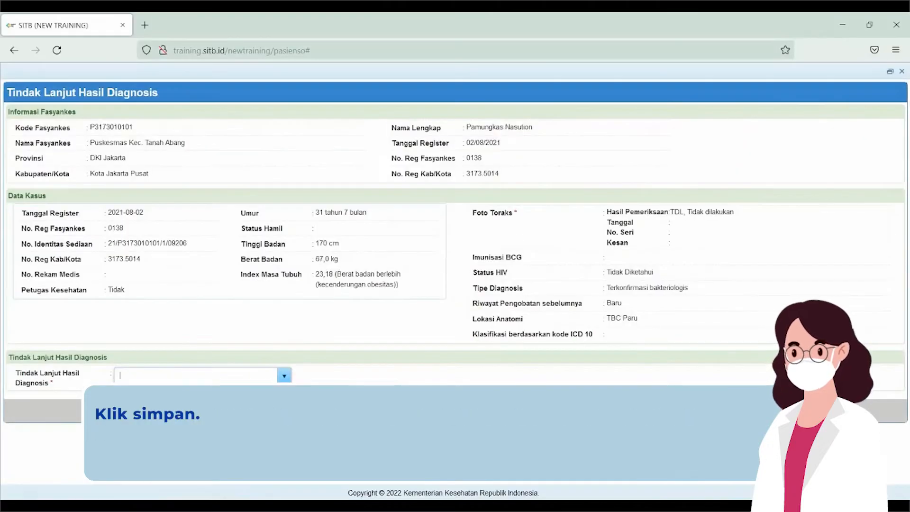
pyautogui.click(251, 289)
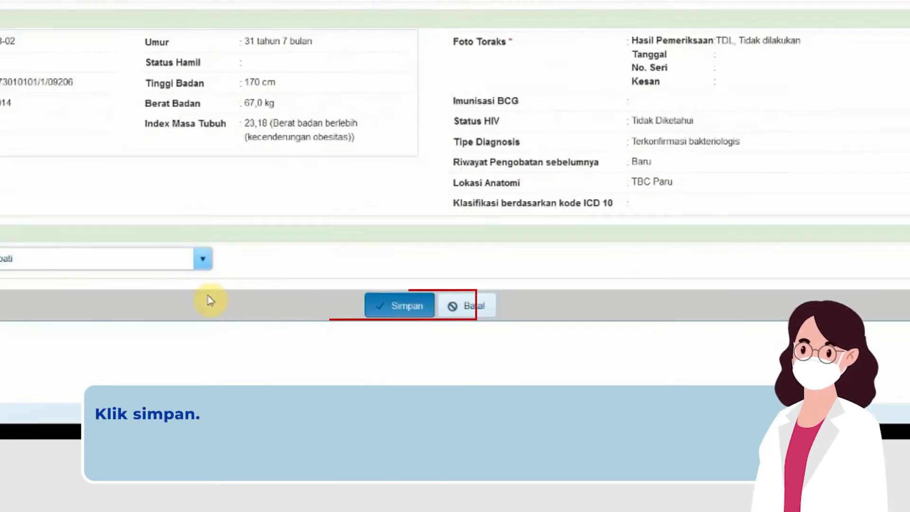
pyautogui.click(405, 310)
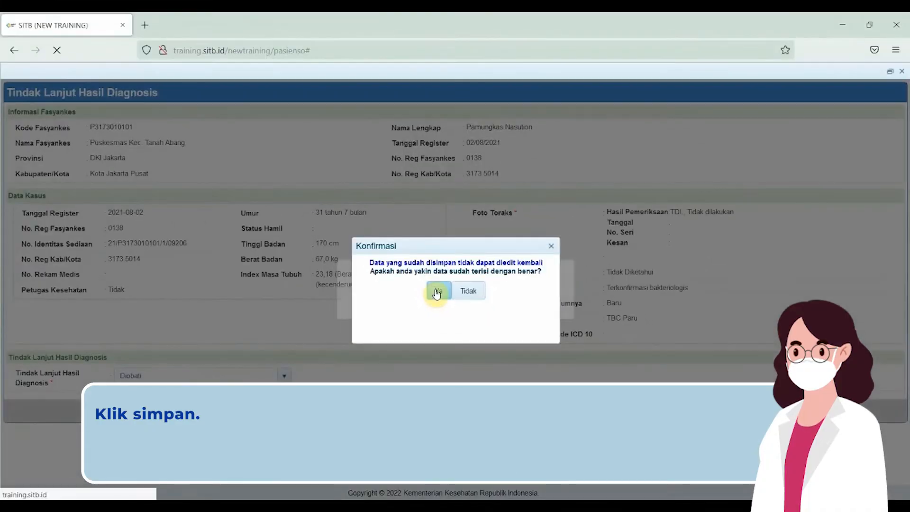
pyautogui.click(407, 146)
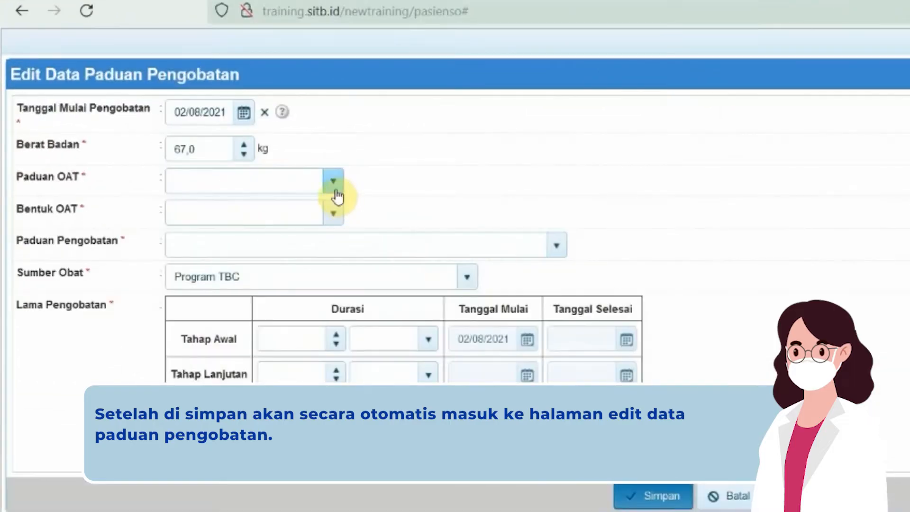
# Set Paduan OAT to Kategori 1, Bentuk OAT to KDT and Paduan Pengobatan to 2(HRZE)/4(HR) - KDT Dosis Harian.
pyautogui.click(221, 167)
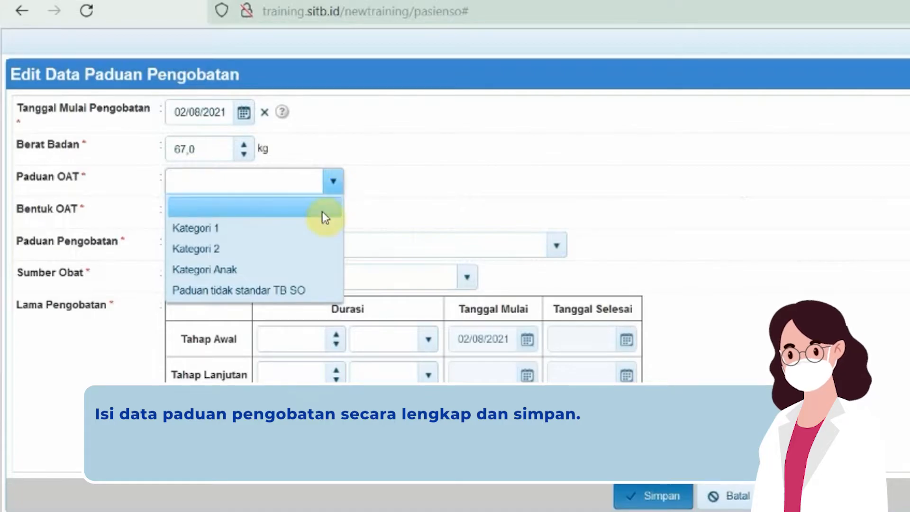
pyautogui.click(321, 228)
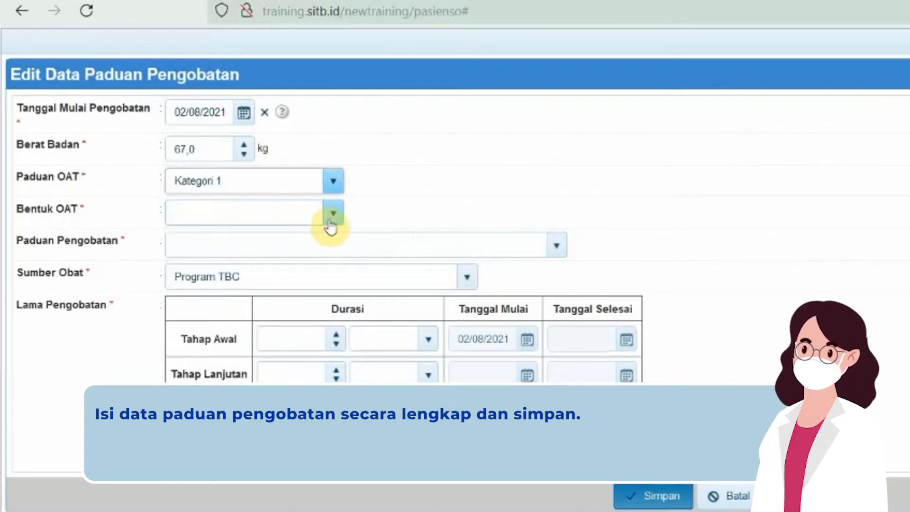
pyautogui.click(334, 217)
pyautogui.click(312, 262)
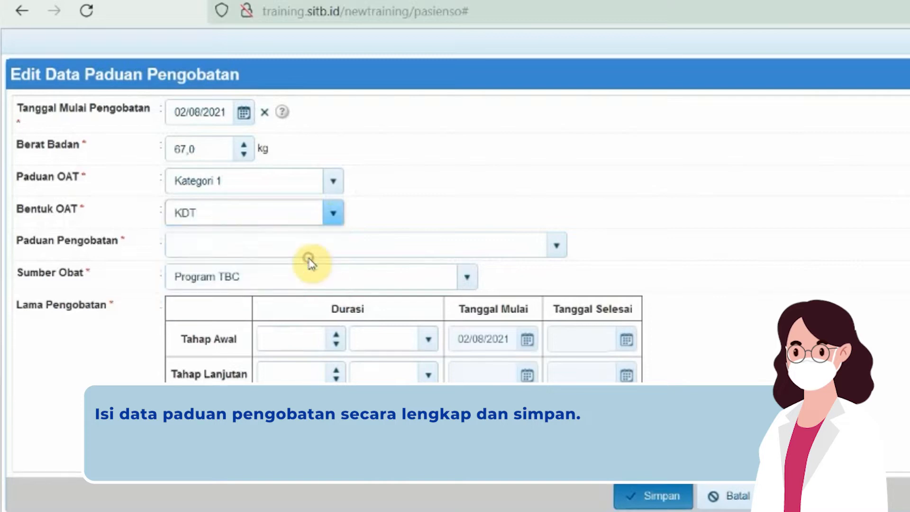
pyautogui.click(555, 247)
pyautogui.click(477, 292)
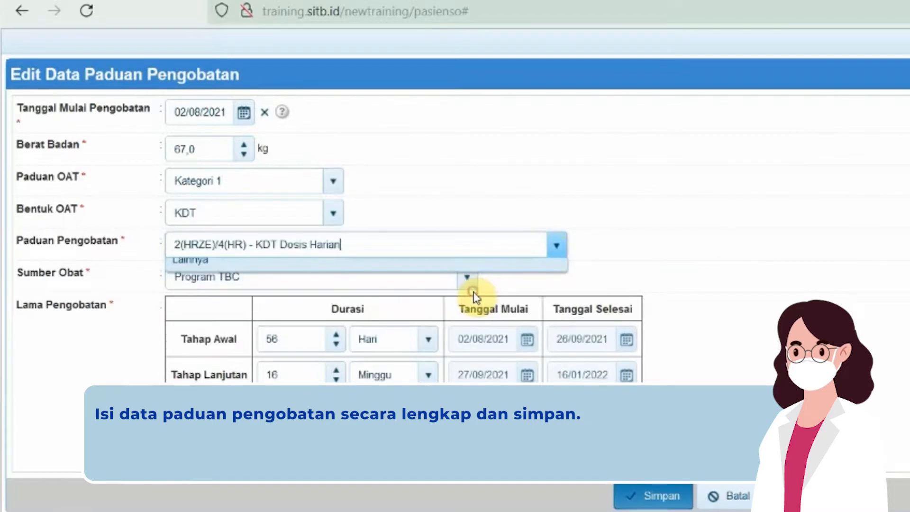
# Choose Program TBC as the Sumber Obat and save the treatment regimen.
pyautogui.click(468, 187)
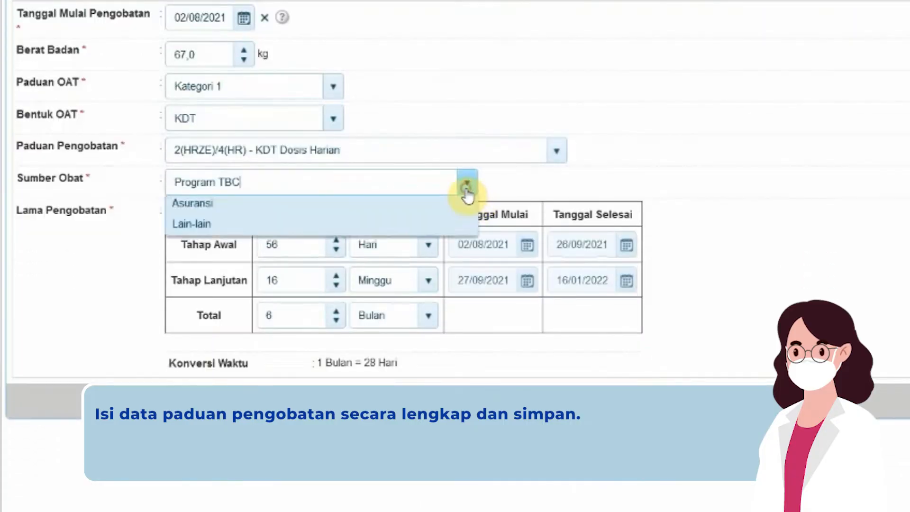
pyautogui.click(451, 229)
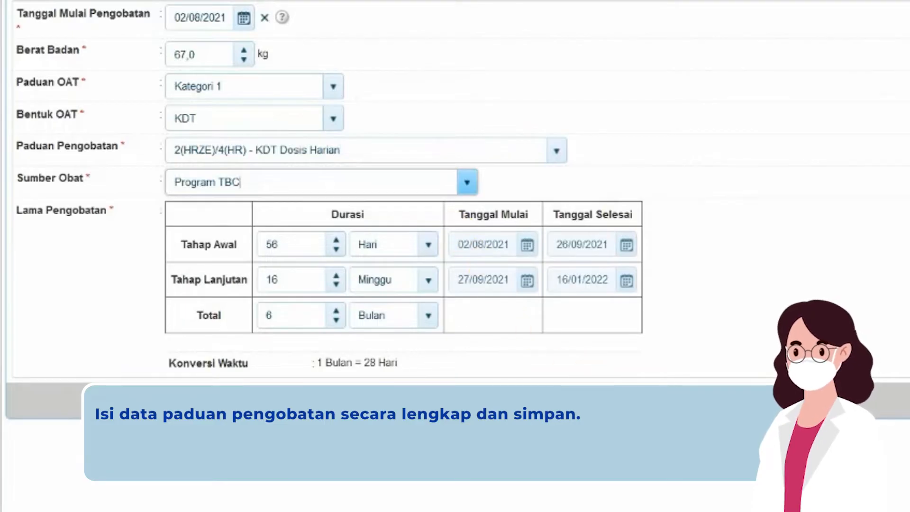
pyautogui.click(415, 359)
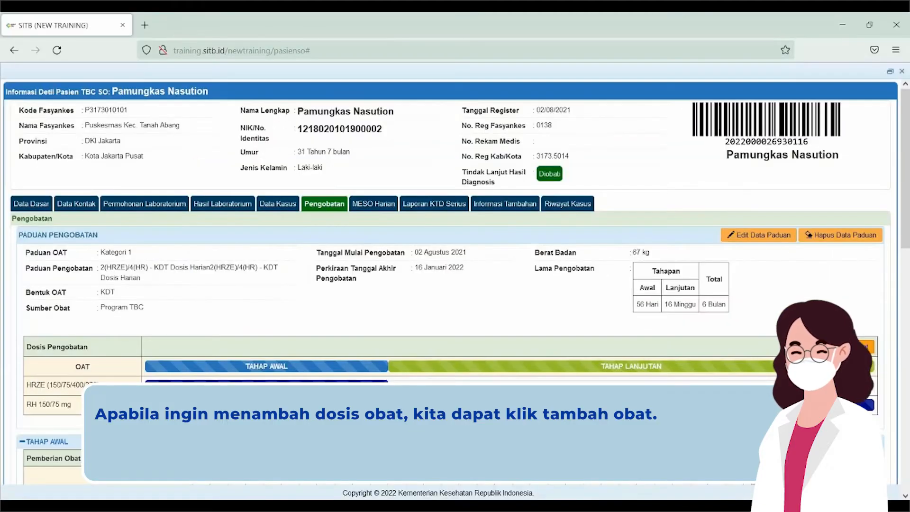
# Add a treatment dose for Tahap Awal with Vitamin B6 (Vit B6) 100 mg (tablet) as the OAT.
pyautogui.click(862, 347)
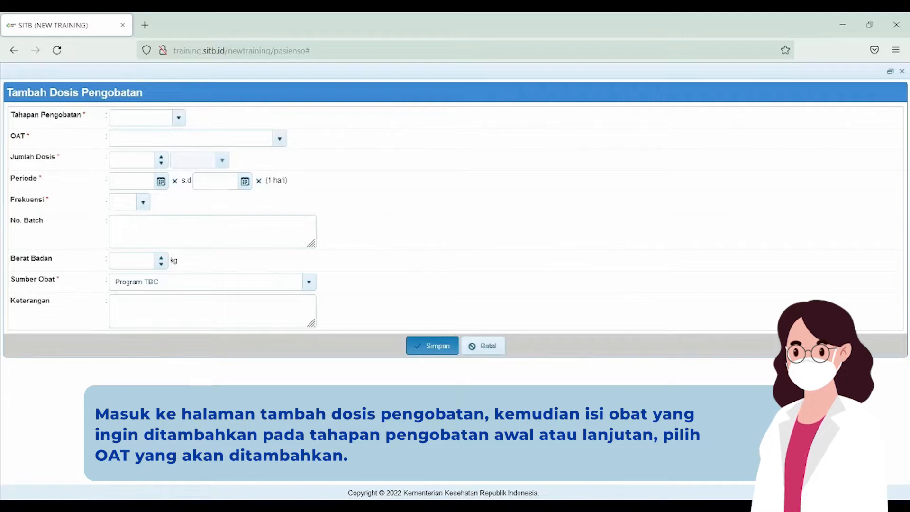
pyautogui.click(179, 118)
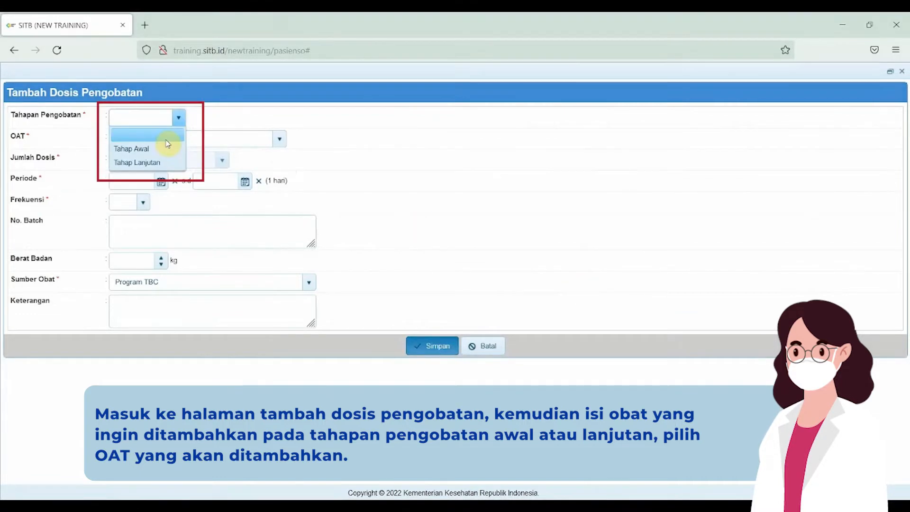
pyautogui.click(169, 147)
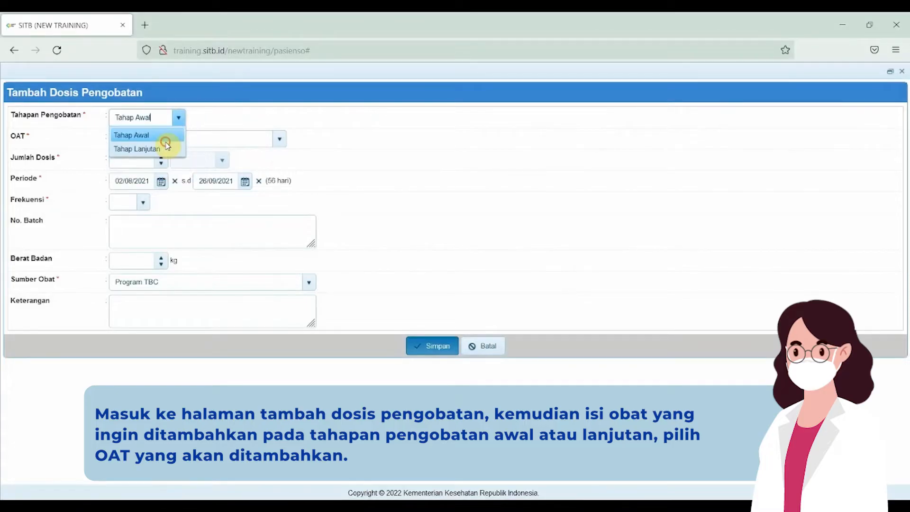
pyautogui.click(280, 138)
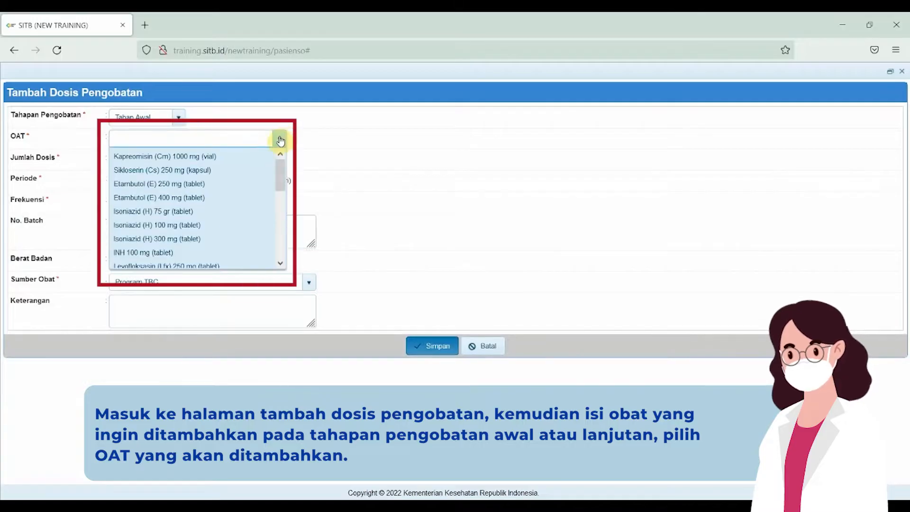
pyautogui.scroll(-2, 279, 166)
pyautogui.moveTo(285, 182); pyautogui.dragTo(287, 243)
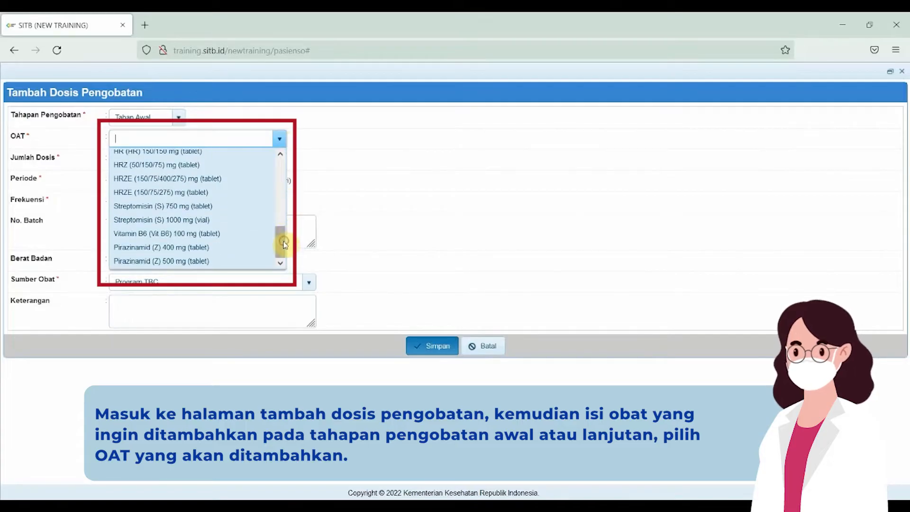
pyautogui.click(237, 234)
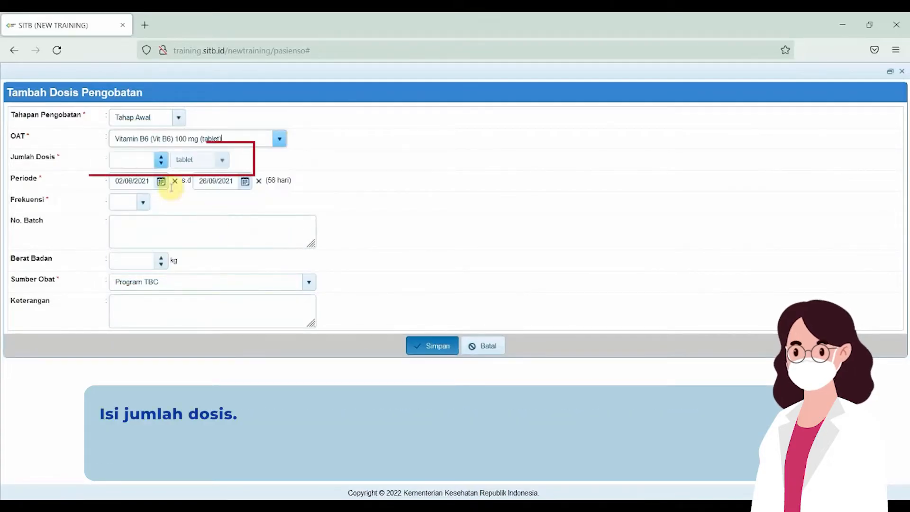
# Set the added drug's Jumlah Dosis to 1 tablet, Frekuensi to 7/7 and No. Batch to 3467.
pyautogui.click(139, 158)
pyautogui.write('1')
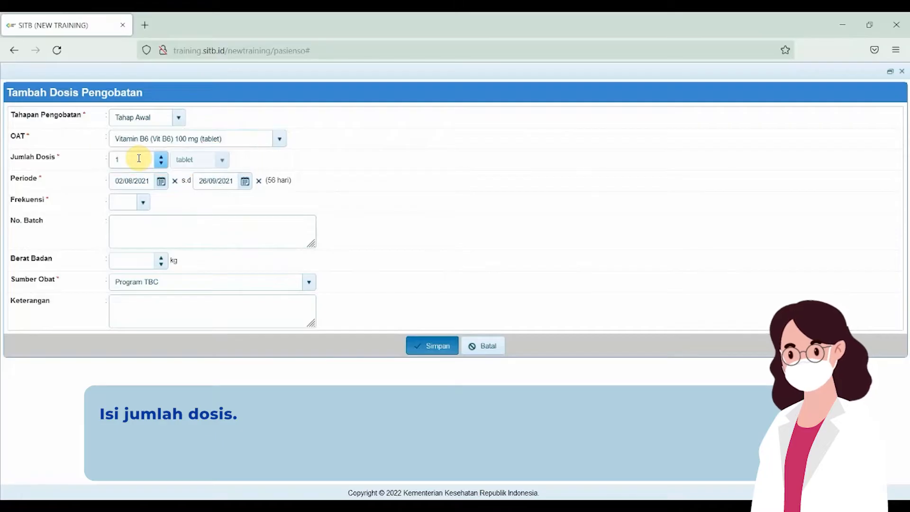
pyautogui.click(146, 201)
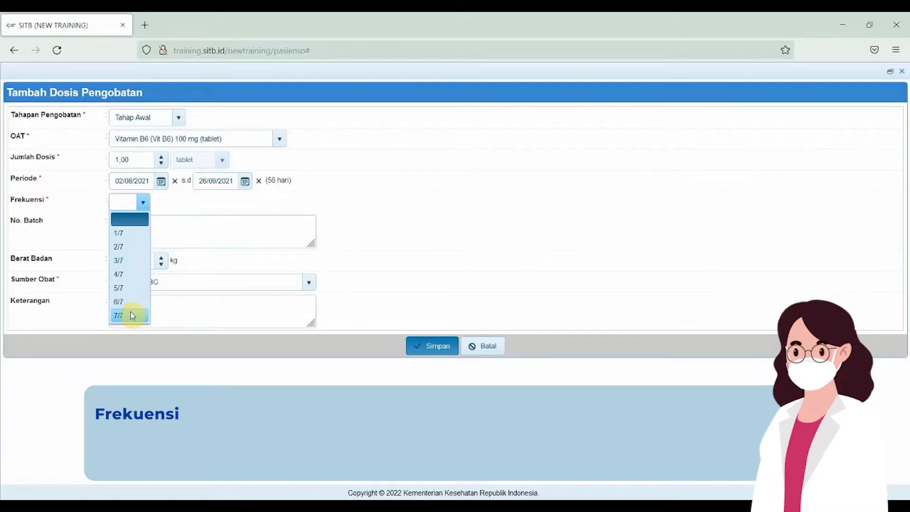
pyautogui.click(132, 316)
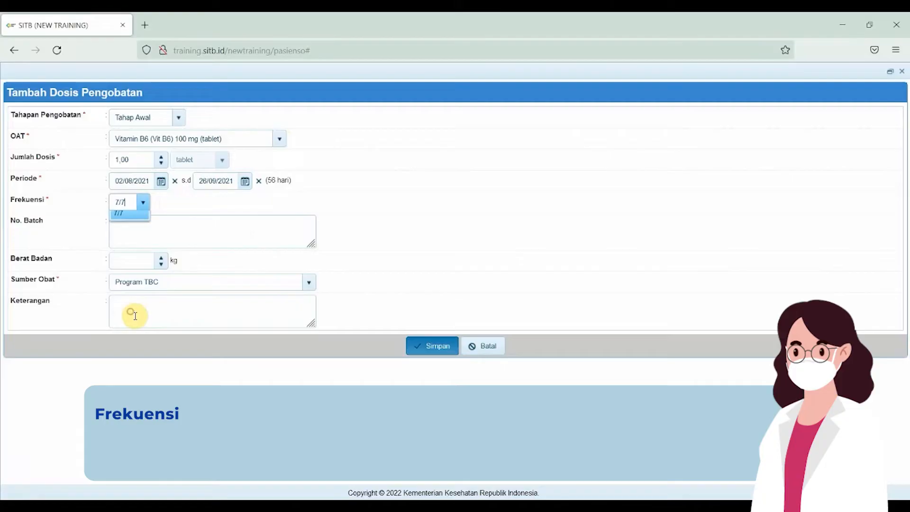
pyautogui.click(138, 229)
pyautogui.write('3467')
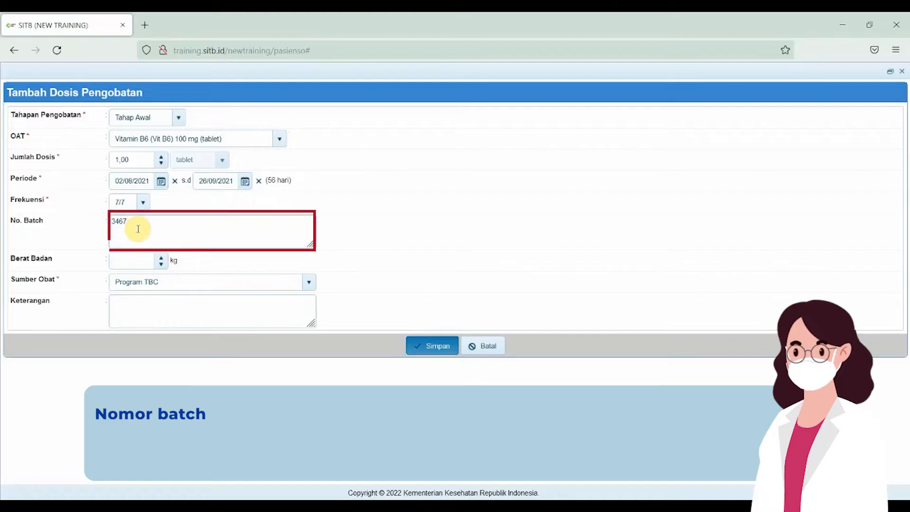
# Enter a Berat Badan of 67 kg, choose Program TBC as Sumber Obat, and save the added dose.
pyautogui.click(141, 262)
pyautogui.write('67')
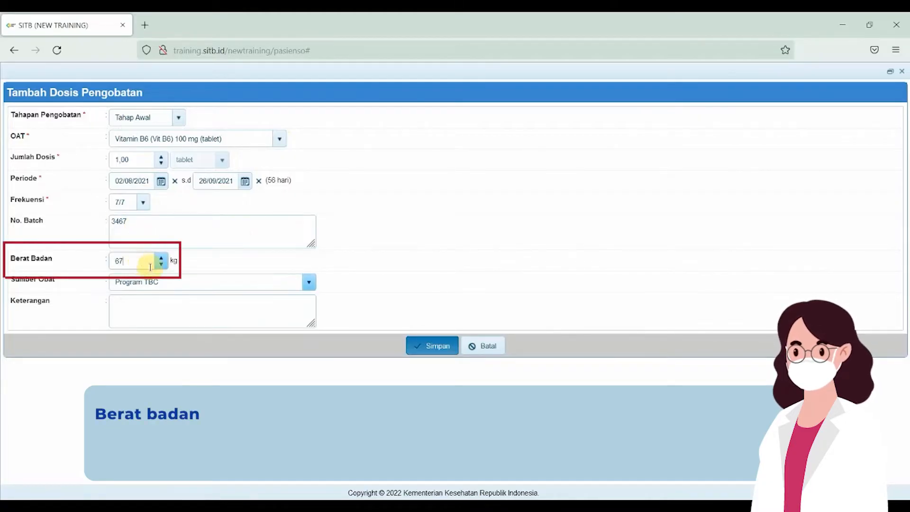
pyautogui.click(309, 282)
pyautogui.click(273, 315)
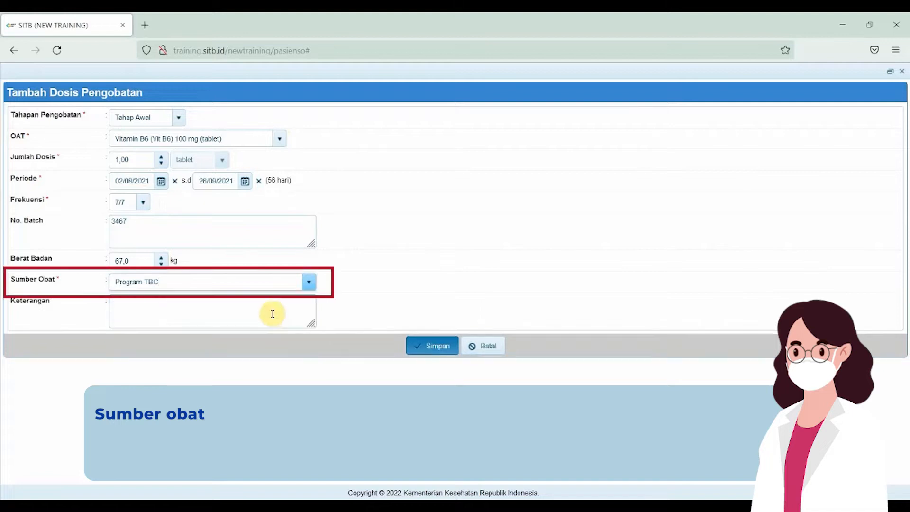
pyautogui.click(428, 351)
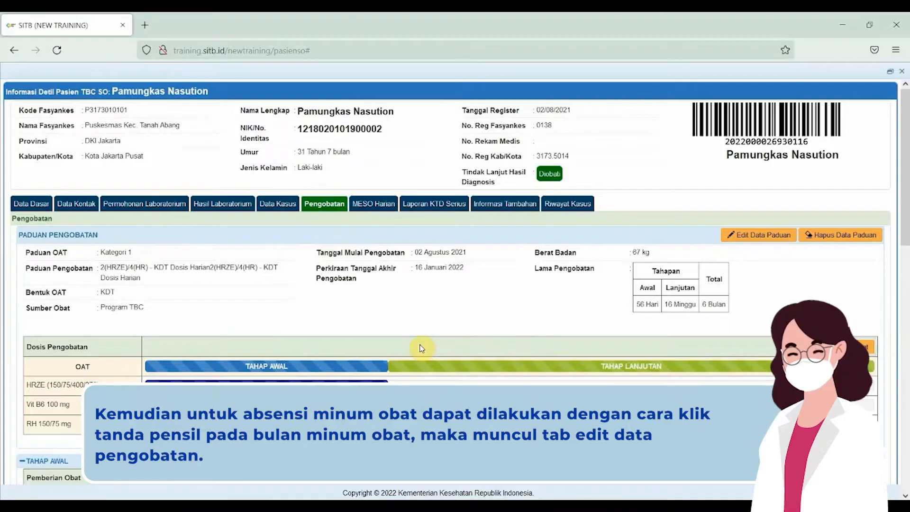
# Open the August 2021 drug-intake record of Tahap Awal for editing and look through its daily attendance calendar.
pyautogui.scroll(-7, 478, 232)
pyautogui.click(867, 209)
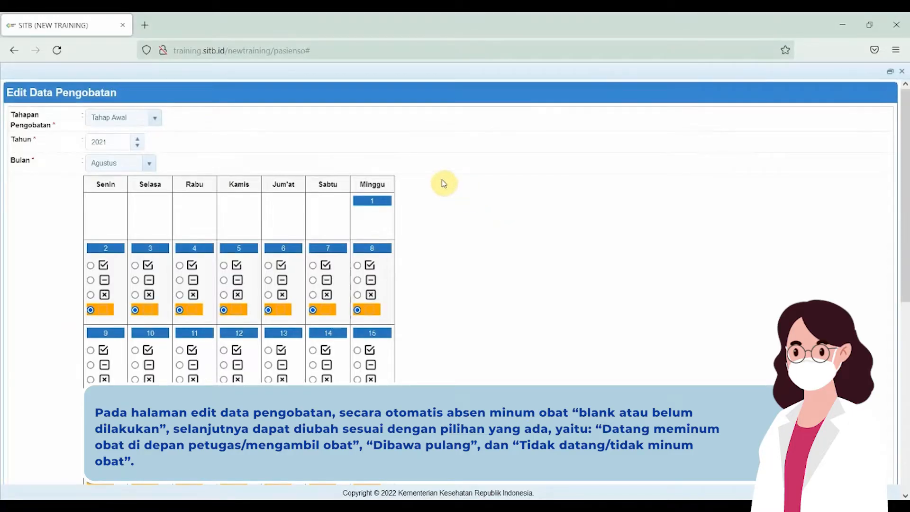
pyautogui.scroll(-7, 444, 183)
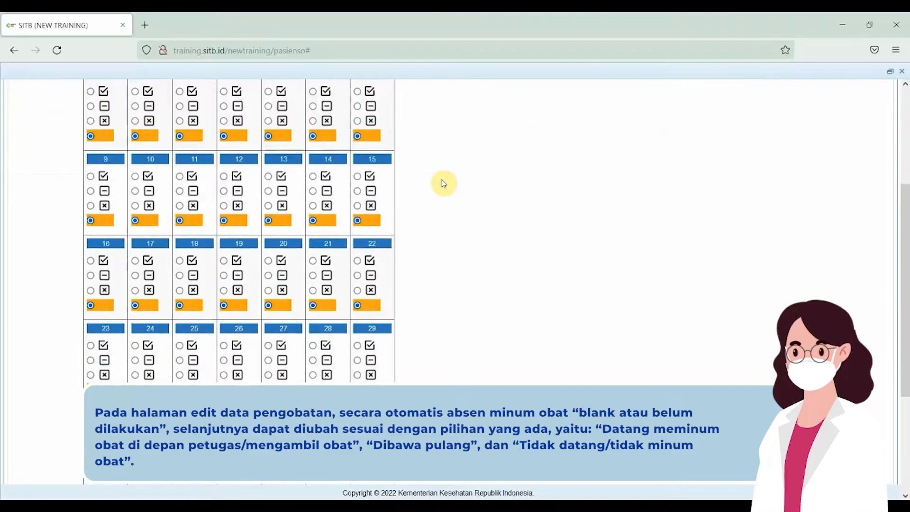
pyautogui.scroll(2, 444, 183)
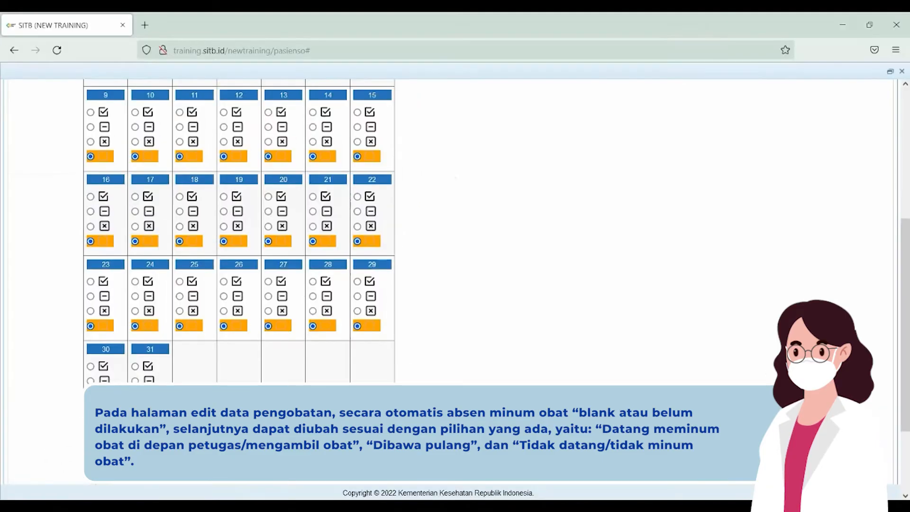
pyautogui.scroll(2, 496, 231)
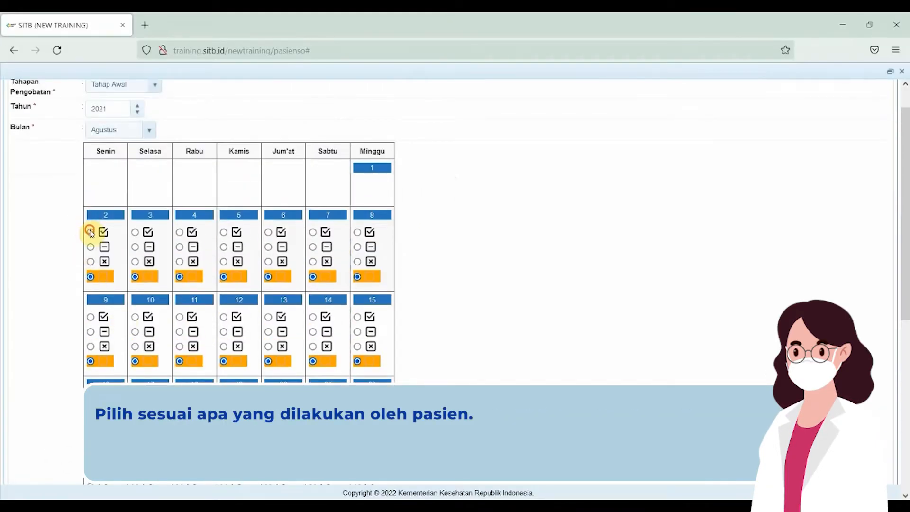
# Mark 2 August 2021 as Datang meminum obat di depan petugas/mengambil obat and 3 to 8 August as Dibawa pulang.
pyautogui.click(193, 248)
pyautogui.click(237, 248)
pyautogui.click(282, 248)
pyautogui.click(320, 254)
pyautogui.click(373, 253)
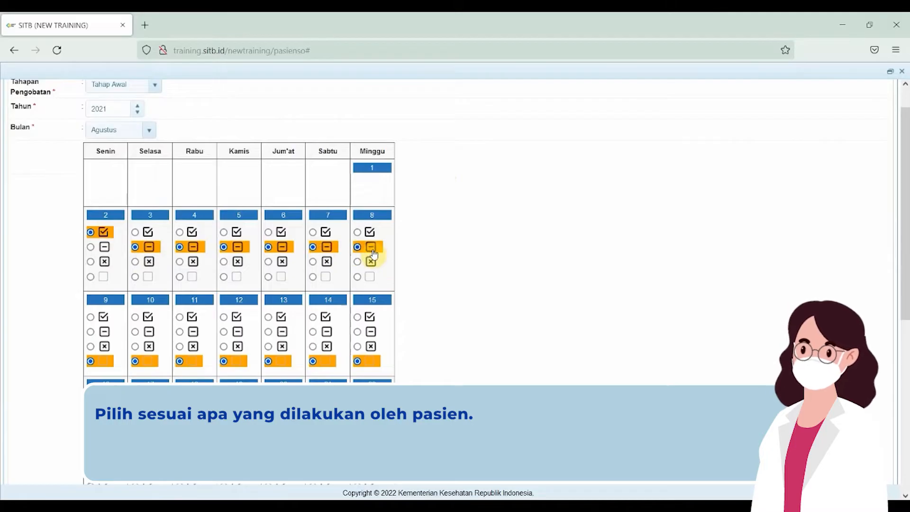
# Save the August 2021 drug-intake record with Berat Badan and Keterangan left blank.
pyautogui.scroll(-6, 374, 255)
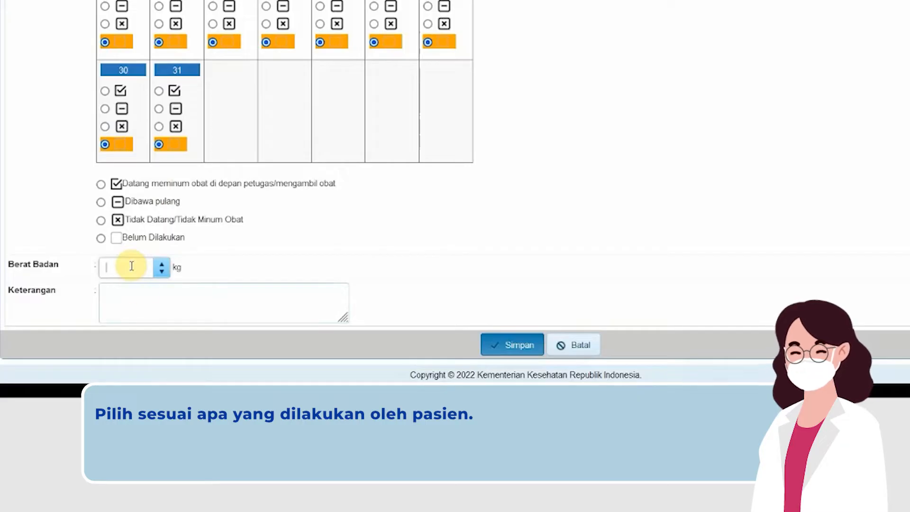
pyautogui.click(150, 301)
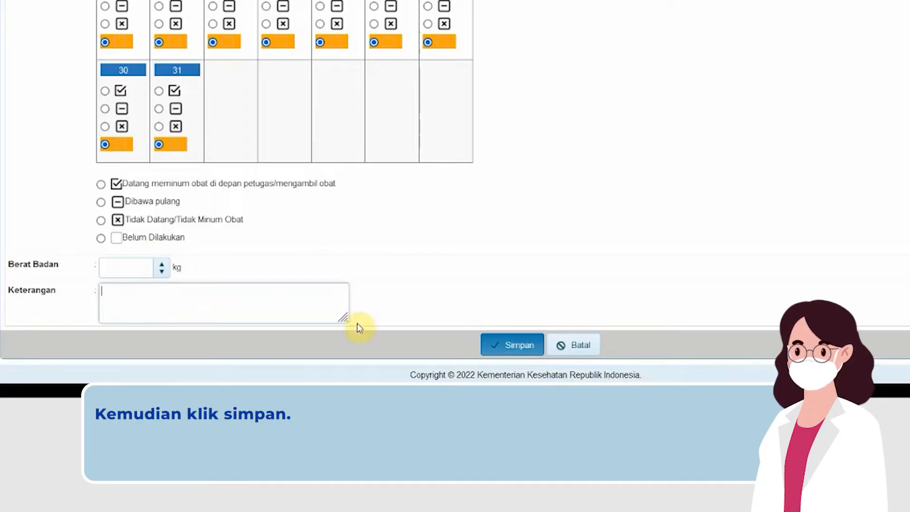
pyautogui.click(512, 347)
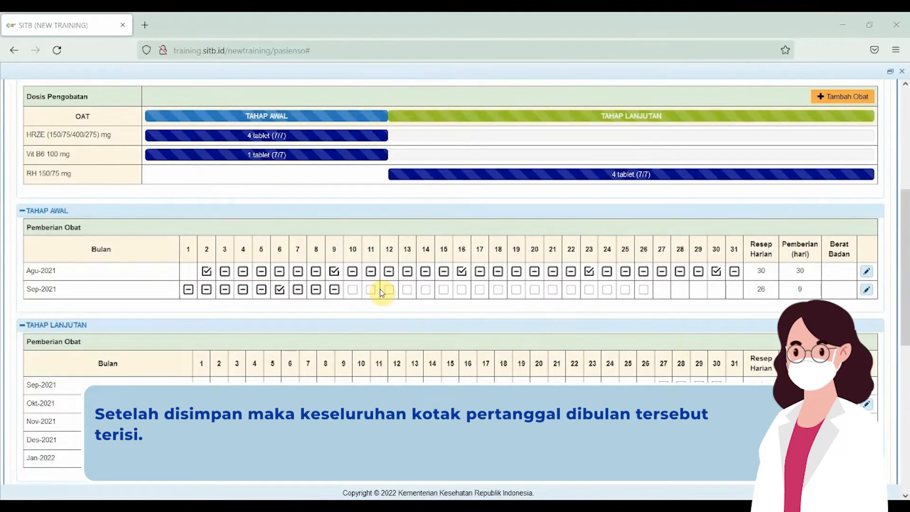
# Review the daily Pemberian Obat tables of Tahap Awal and Tahap Lanjutan.
pyautogui.scroll(-2, 382, 293)
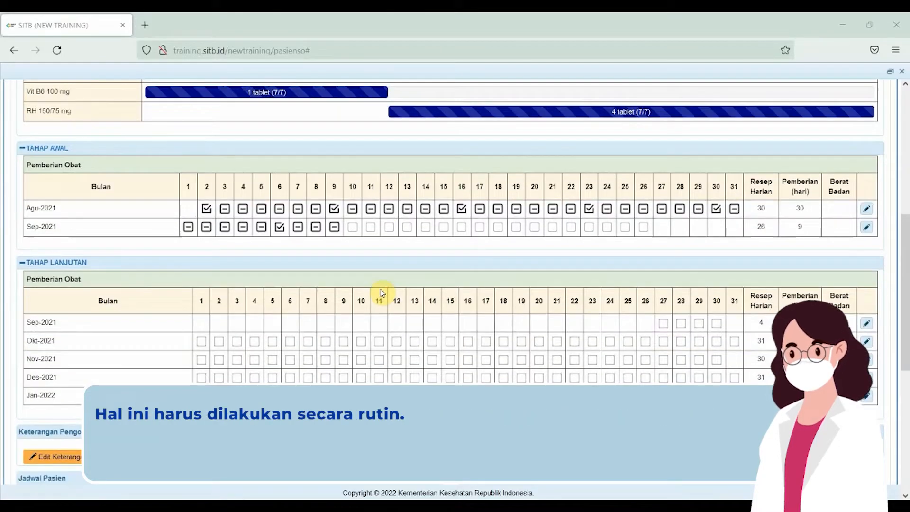
pyautogui.scroll(2, 271, 217)
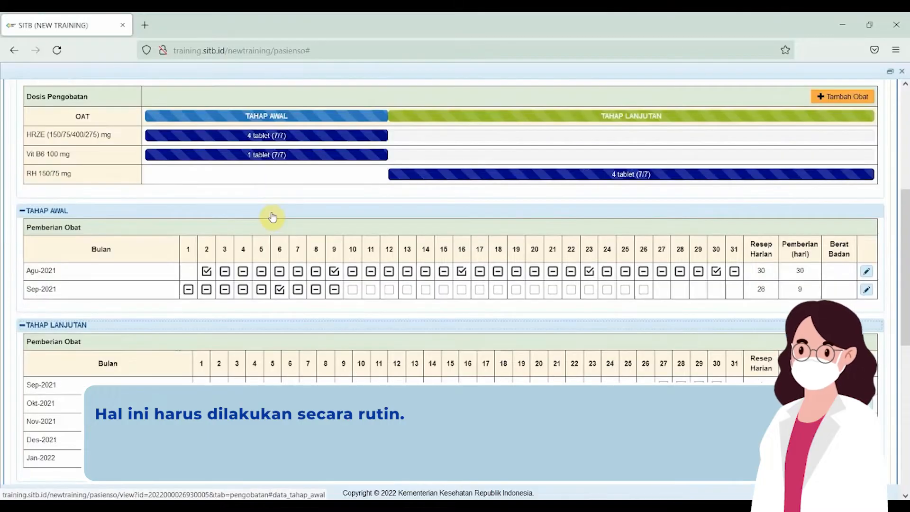
pyautogui.click(272, 217)
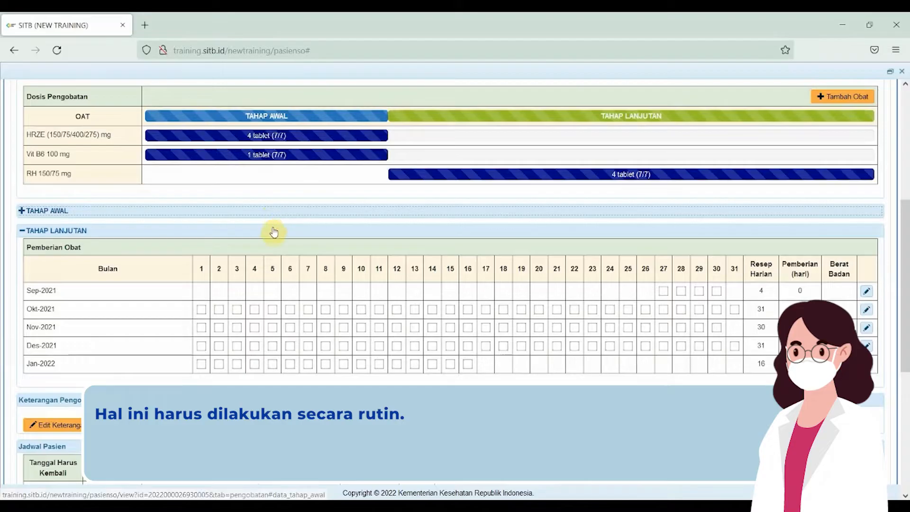
pyautogui.click(274, 232)
# Enter the Keterangan Pengobatan "Diberikan tambahan vitamin atas rekomendasi dokter" and save it.
pyautogui.scroll(-4, 274, 233)
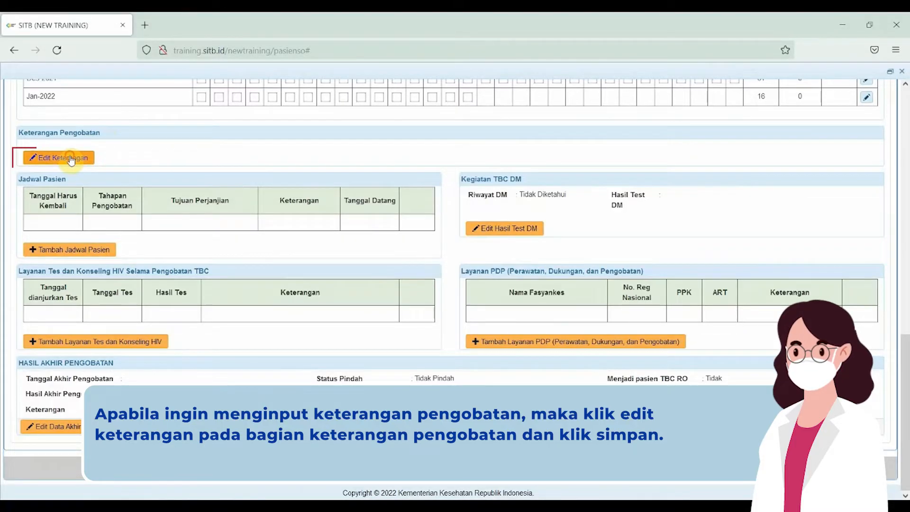
pyautogui.click(70, 158)
pyautogui.click(104, 134)
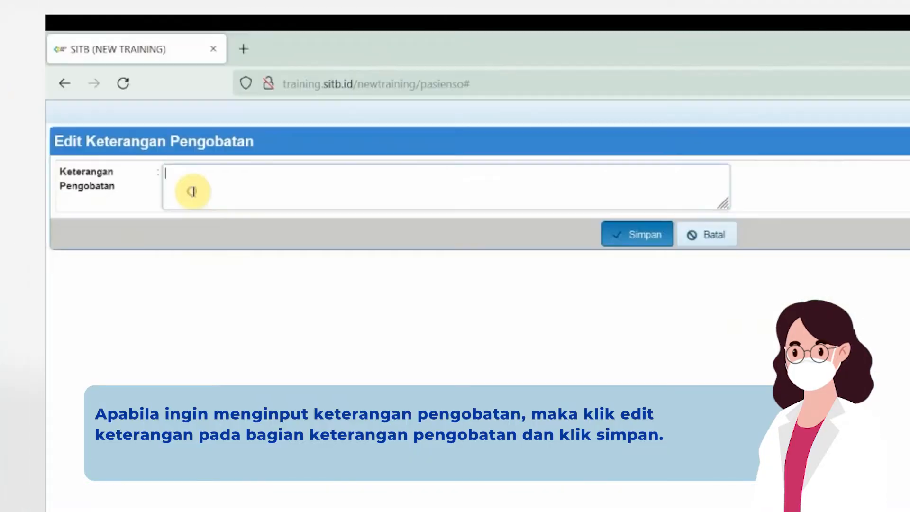
pyautogui.write('Diberikan tambahan vitamin atas rekomendasi dokter')
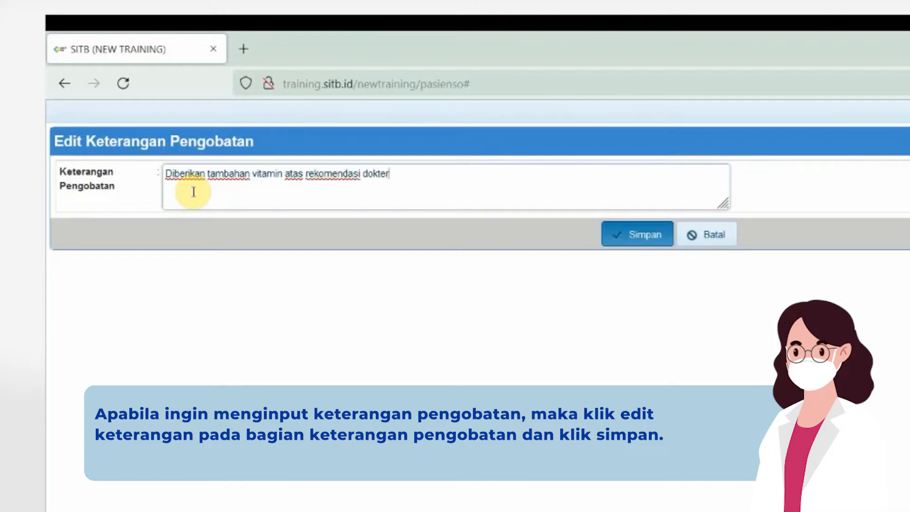
pyautogui.click(615, 237)
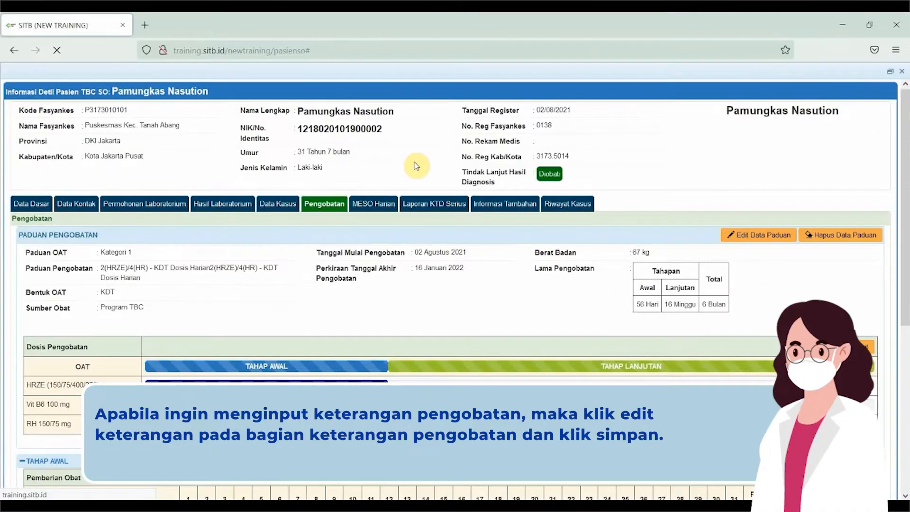
# Add a new Jadwal Pasien entry with Tanggal Harus Kembali 09/08/2021.
pyautogui.scroll(-15, 416, 166)
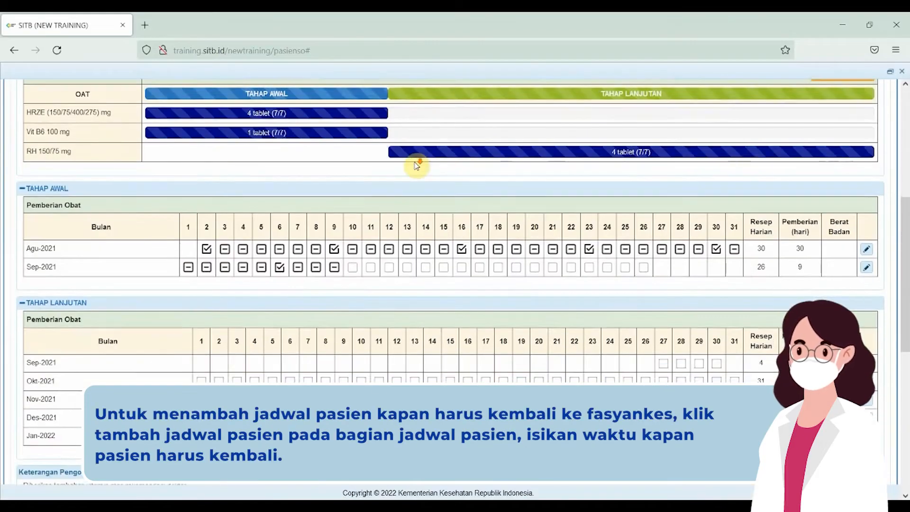
pyautogui.scroll(-1, 418, 170)
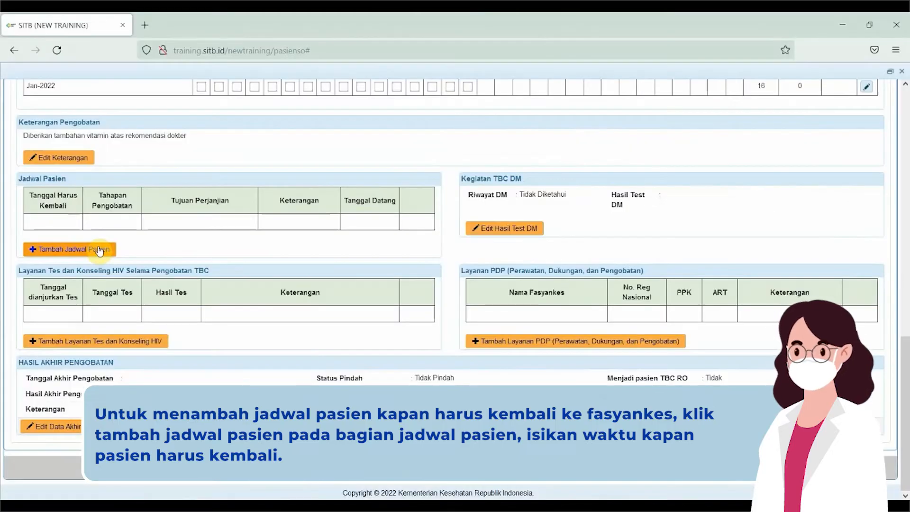
pyautogui.click(100, 250)
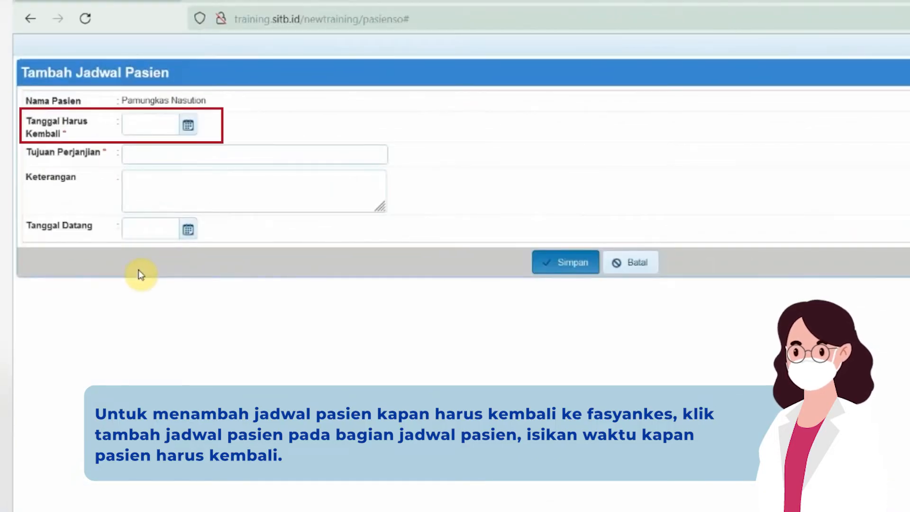
pyautogui.click(188, 126)
pyautogui.click(177, 147)
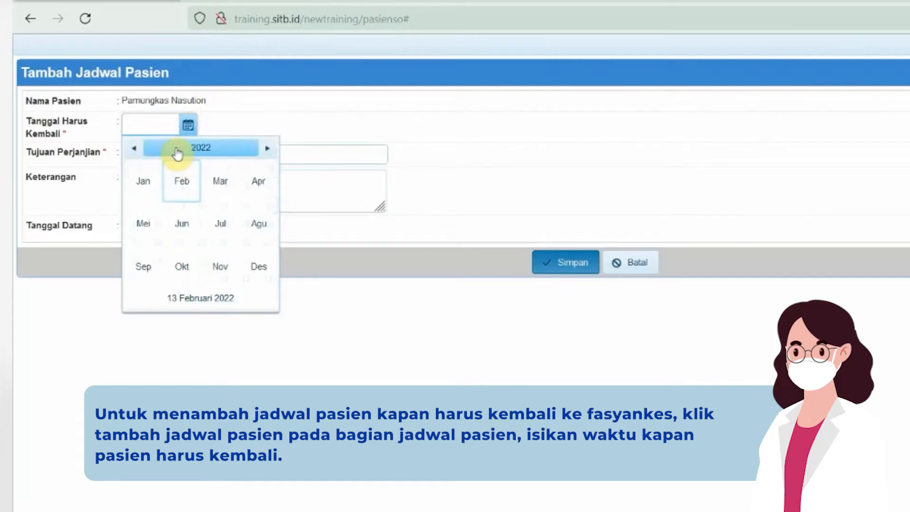
pyautogui.click(142, 150)
pyautogui.click(257, 215)
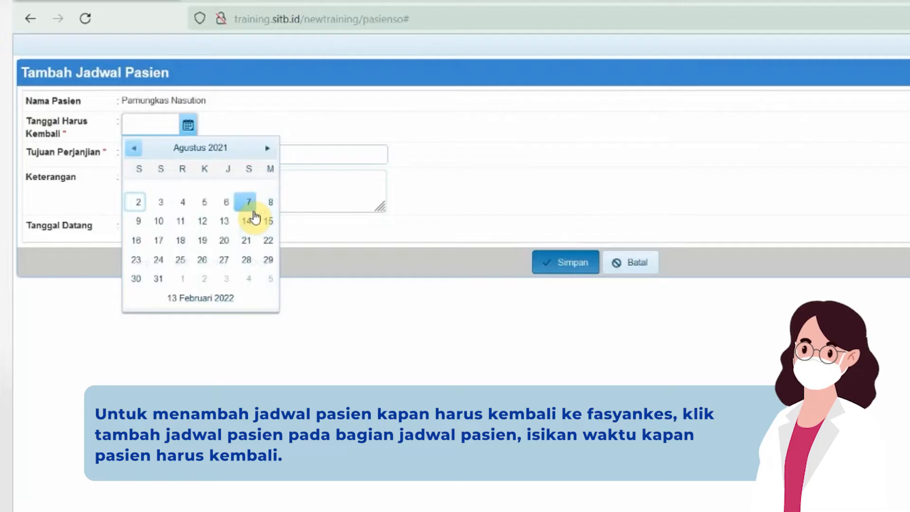
pyautogui.click(138, 227)
# Choose Mengambil Obat as Tujuan Perjanjian, leave Keterangan and Tanggal Datang blank, and save the patient schedule.
pyautogui.click(161, 156)
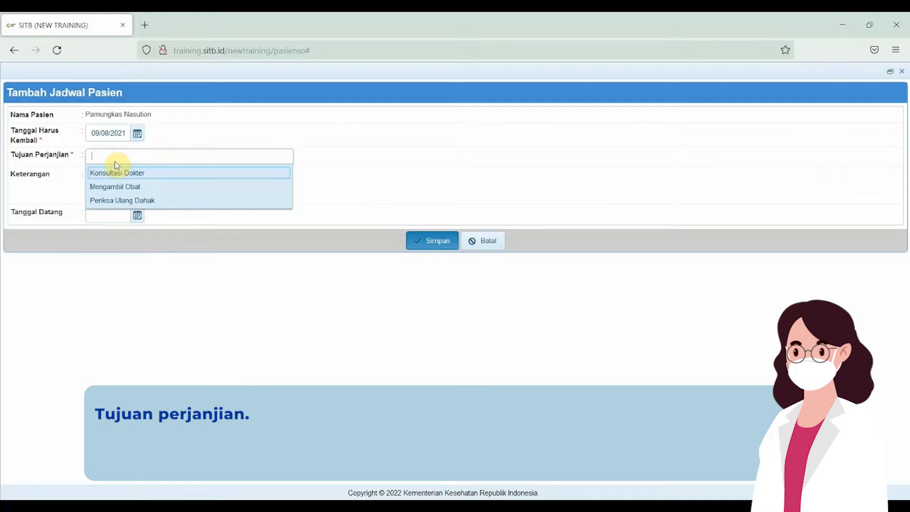
pyautogui.click(118, 187)
pyautogui.click(119, 186)
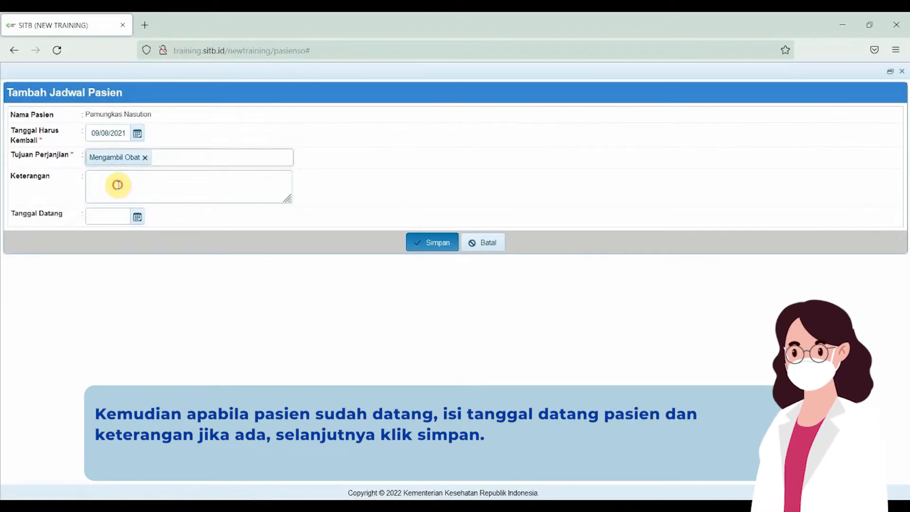
pyautogui.click(137, 220)
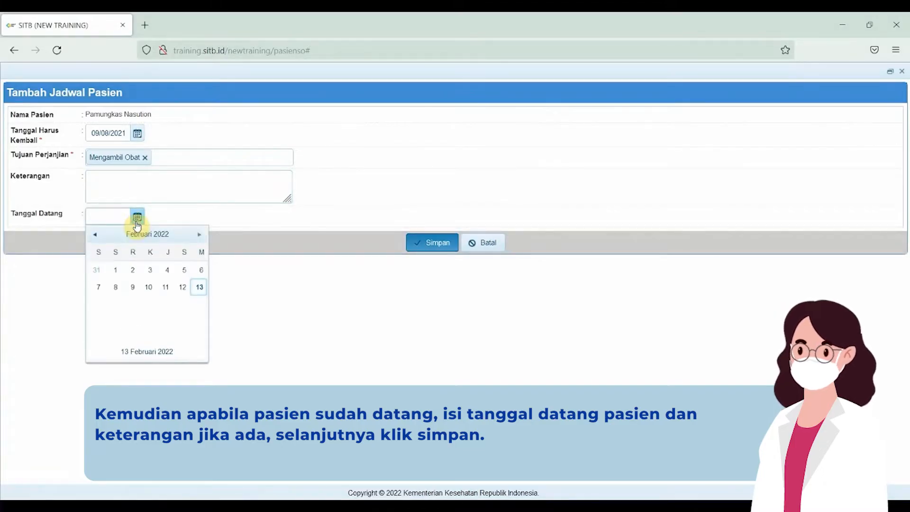
pyautogui.click(214, 217)
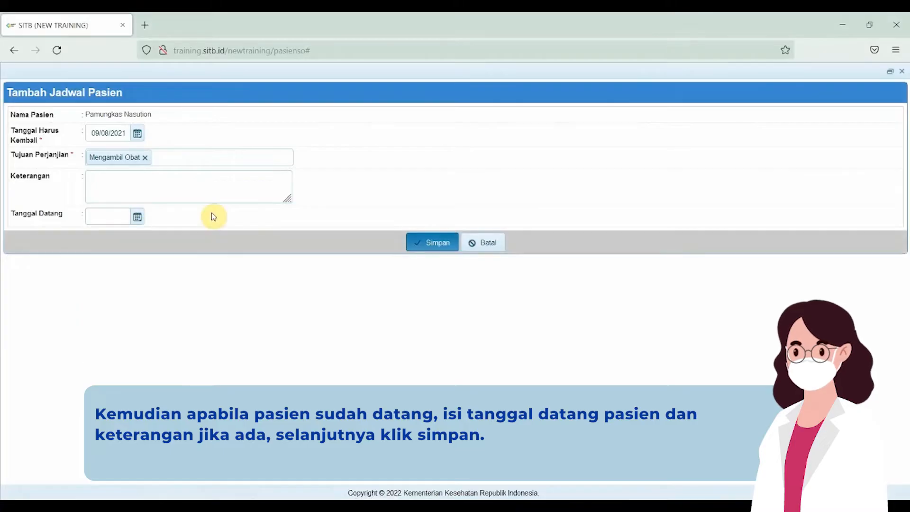
pyautogui.click(426, 250)
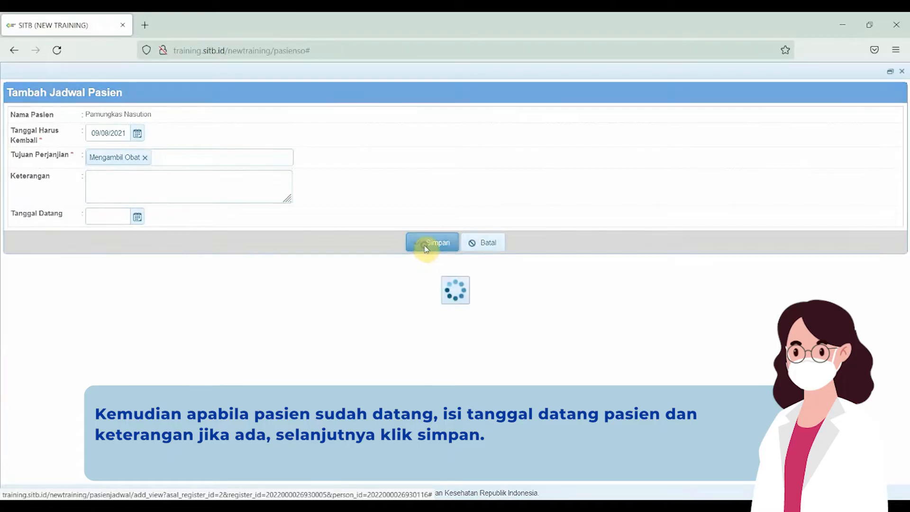
# Edit the Kegiatan TBC DM data, setting Hasil Test DM to Positif and Terapi DM to Inj Insulin, and save.
pyautogui.scroll(-10, 427, 250)
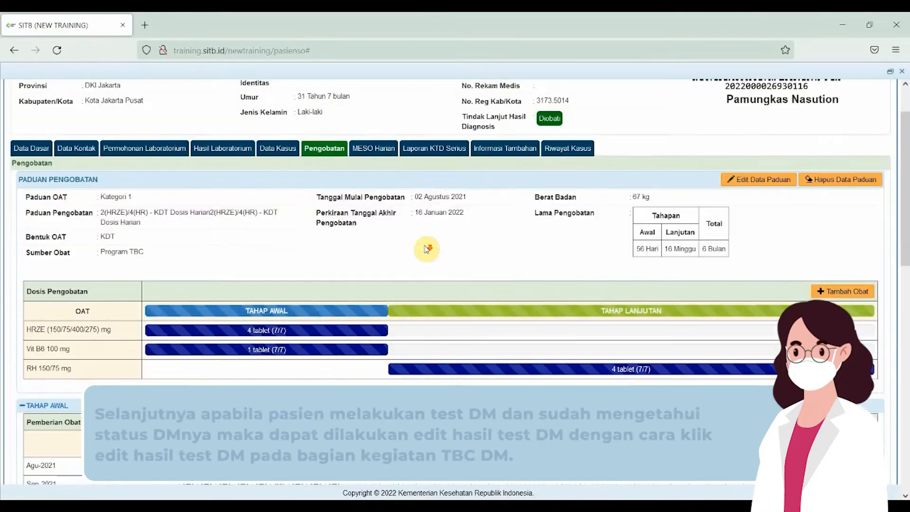
pyautogui.scroll(-3, 420, 242)
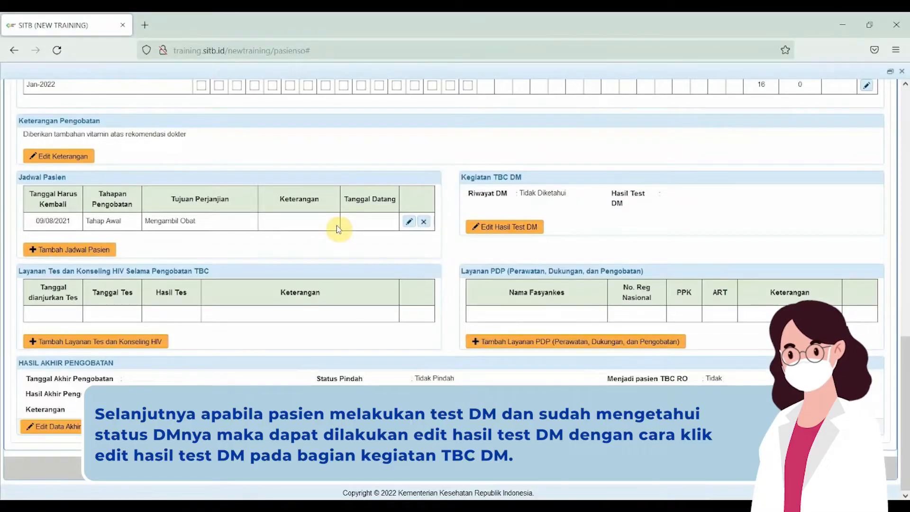
pyautogui.click(497, 229)
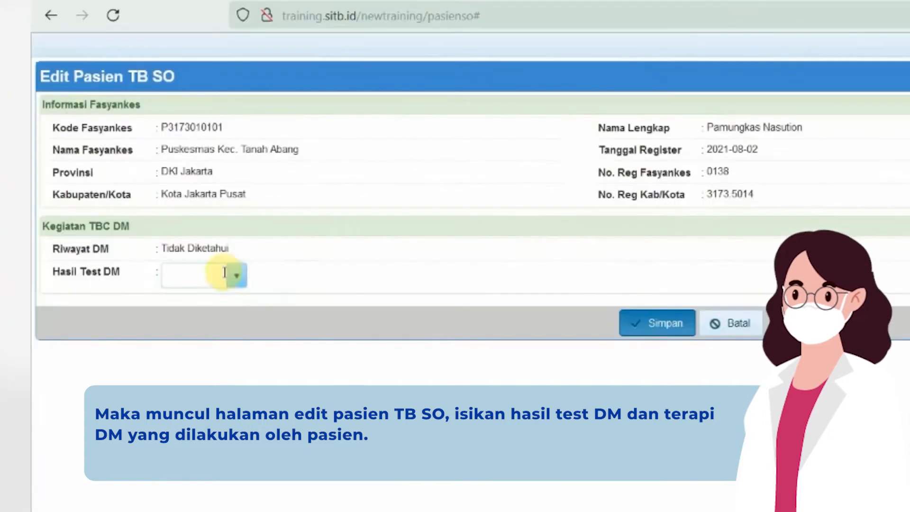
pyautogui.click(140, 231)
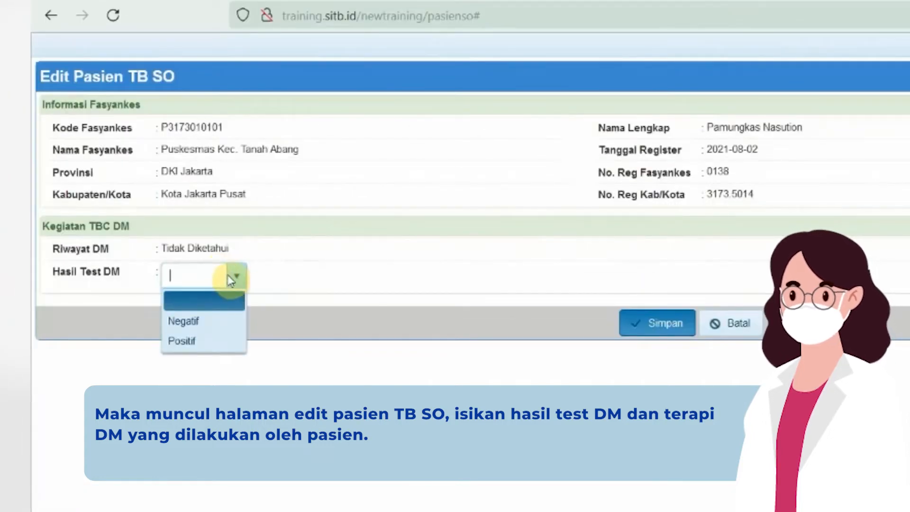
pyautogui.click(209, 342)
pyautogui.click(320, 306)
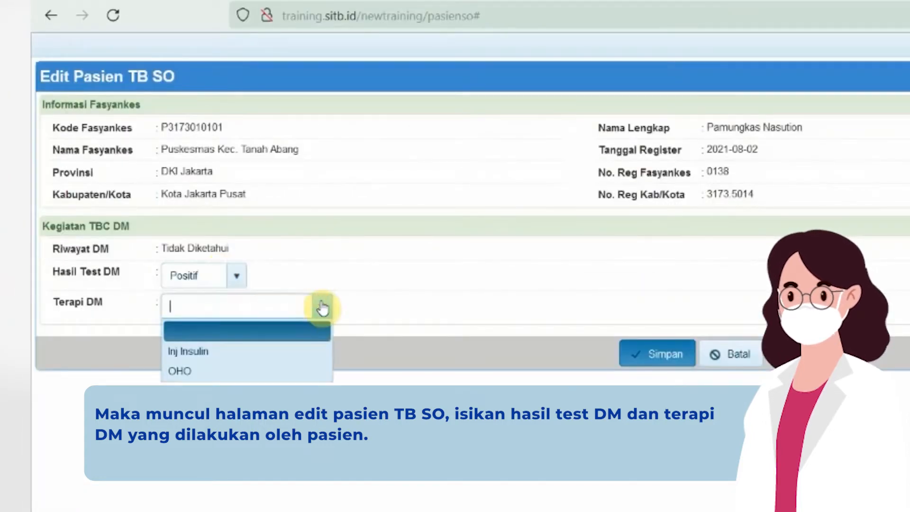
pyautogui.click(256, 351)
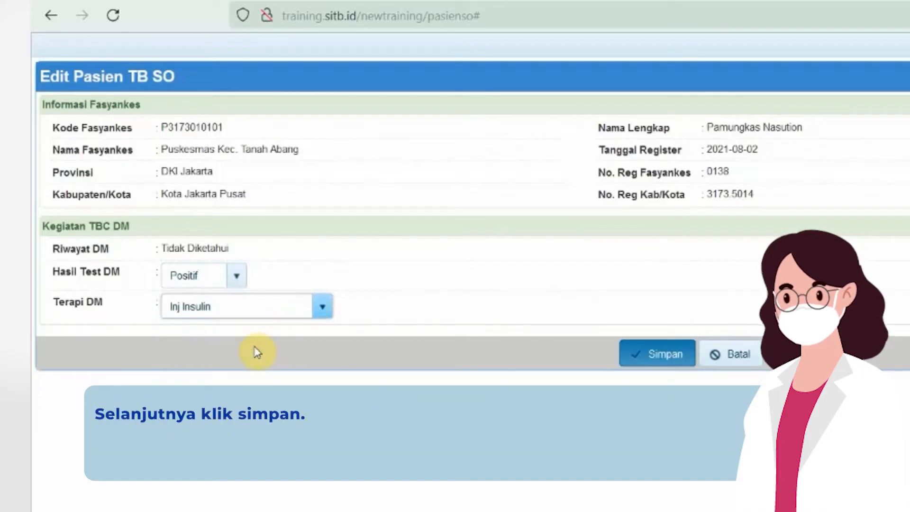
pyautogui.click(659, 355)
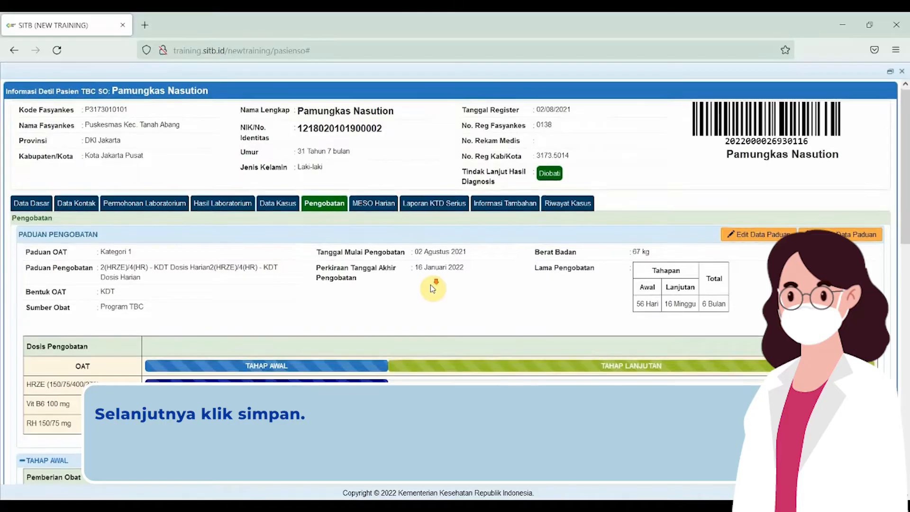
# Add a new Layanan Tes dan Konseling HIV entry with Tanggal dianjurkan Tes 09/08/2021.
pyautogui.scroll(-5, 432, 286)
pyautogui.scroll(-8, 433, 289)
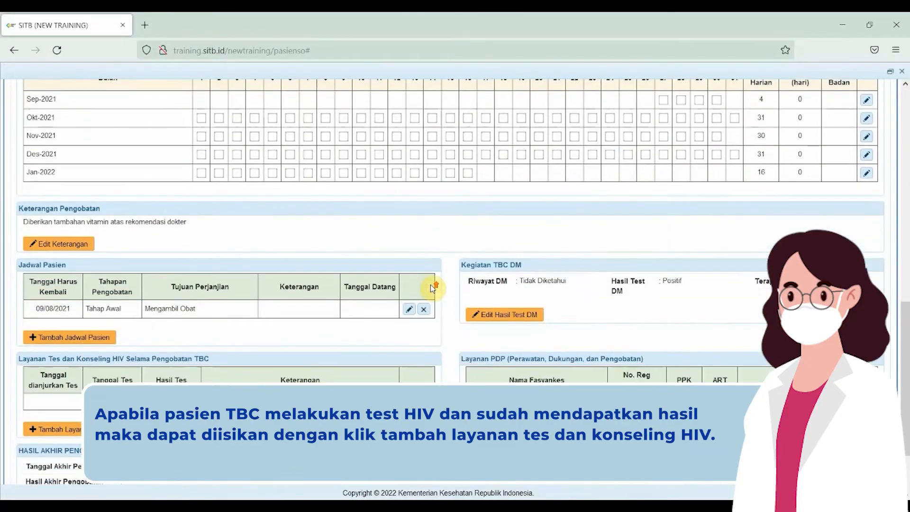
pyautogui.scroll(-3, 433, 288)
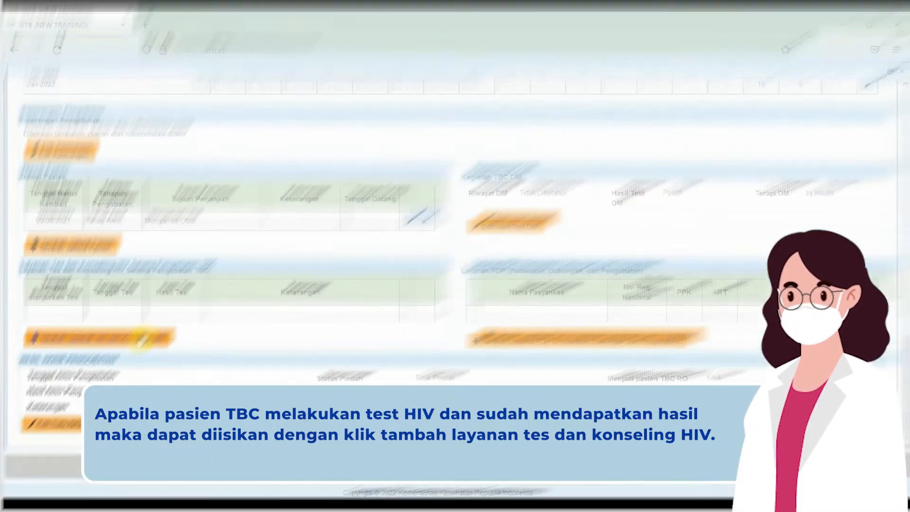
pyautogui.click(232, 239)
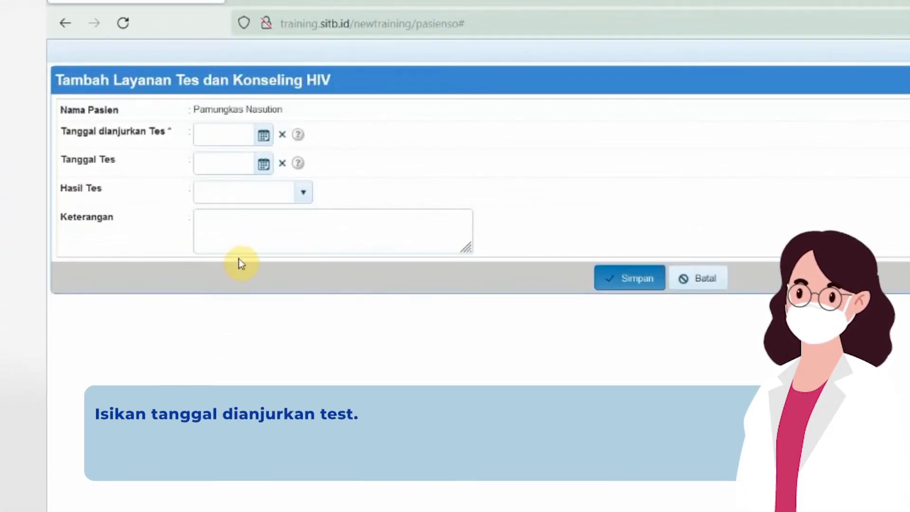
pyautogui.click(263, 137)
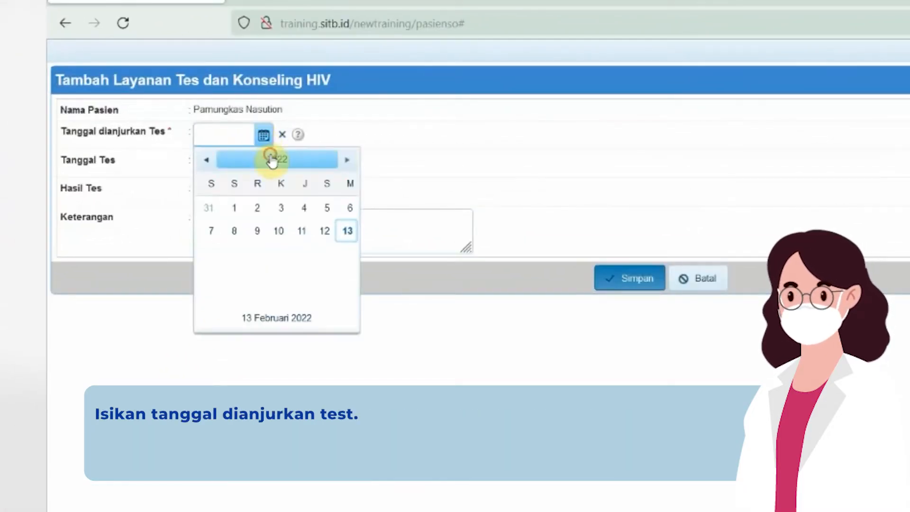
pyautogui.click(271, 160)
pyautogui.click(270, 161)
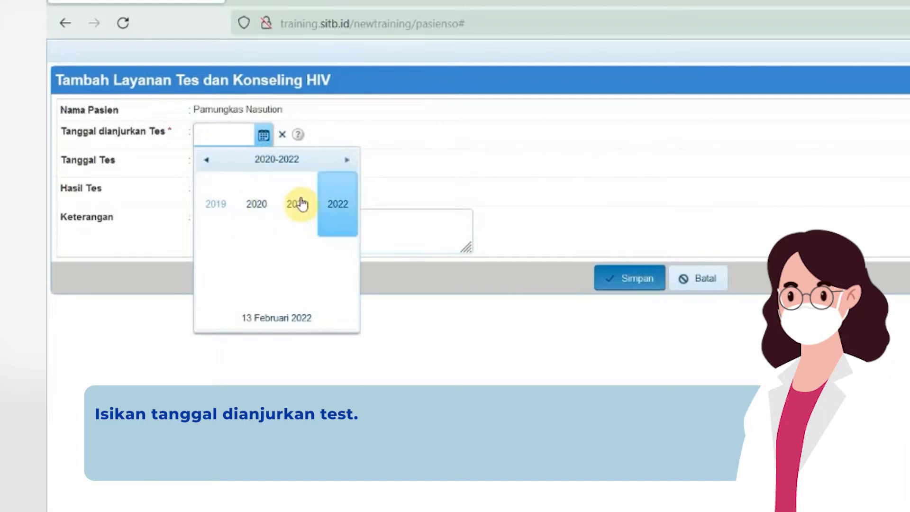
pyautogui.click(305, 208)
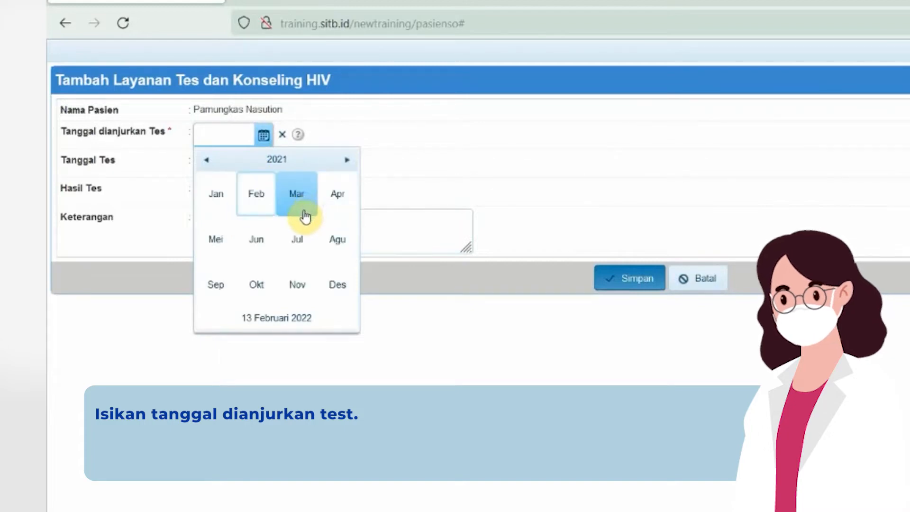
pyautogui.click(337, 238)
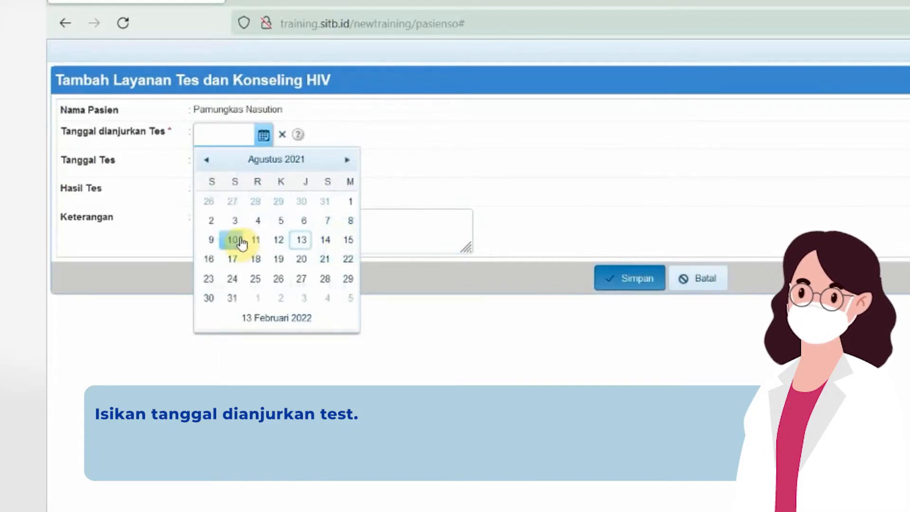
pyautogui.click(211, 240)
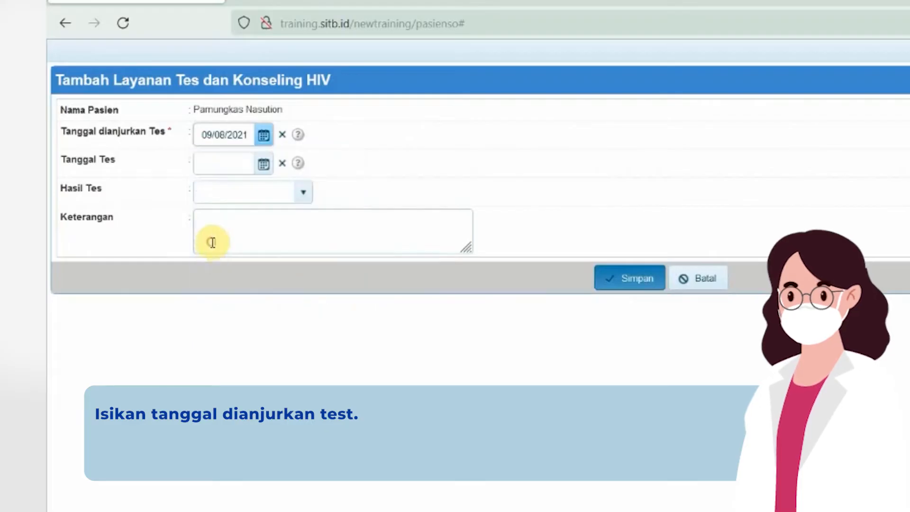
# Set the HIV test's Tanggal Tes to 10/08/2021.
pyautogui.click(265, 164)
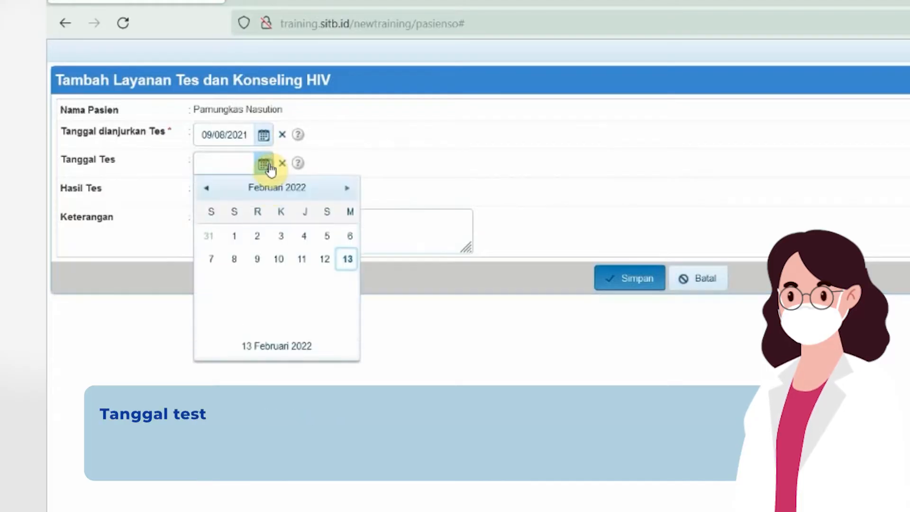
pyautogui.click(275, 190)
pyautogui.click(278, 190)
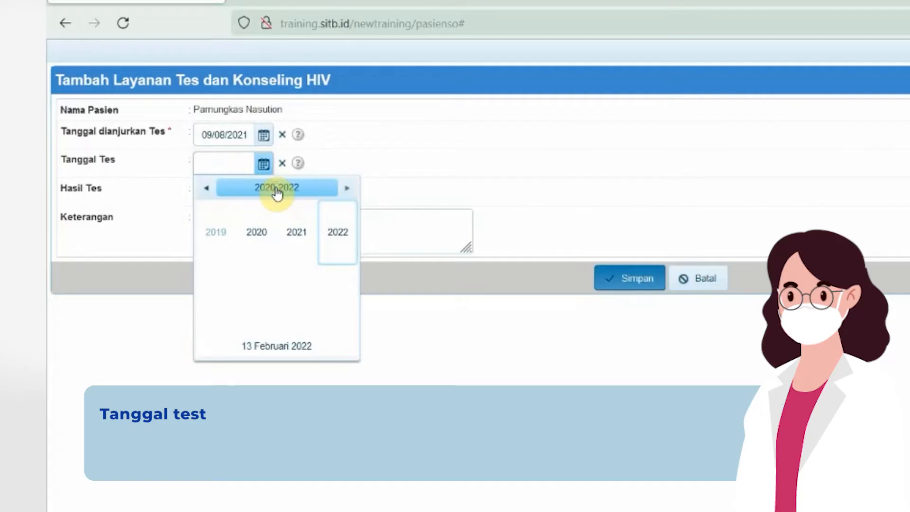
pyautogui.click(293, 229)
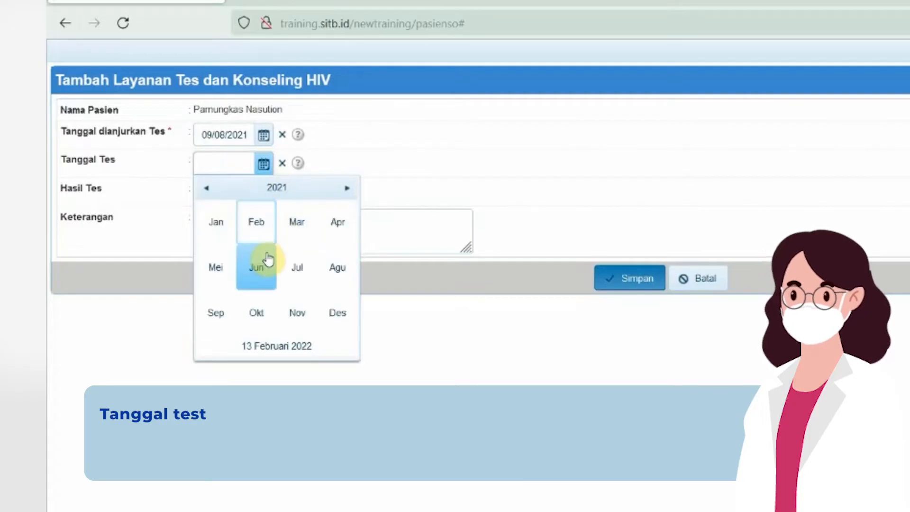
pyautogui.click(337, 267)
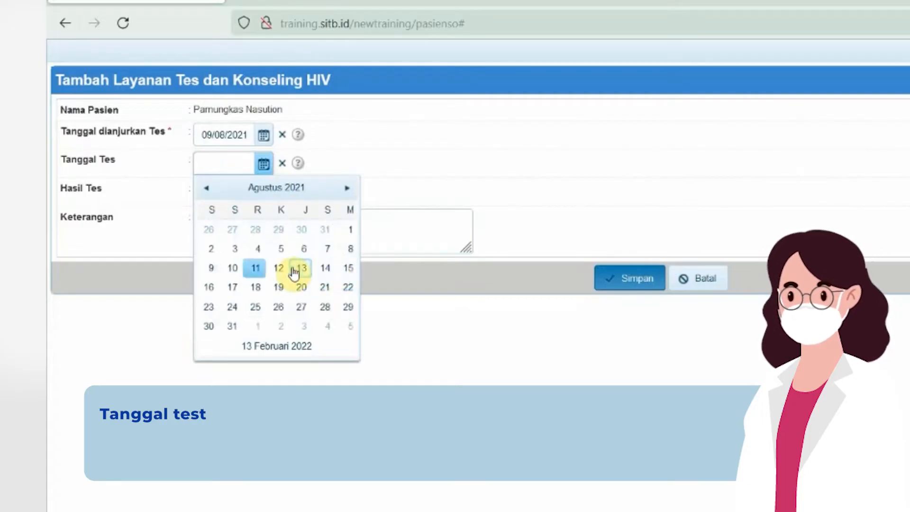
pyautogui.click(244, 269)
# Choose NR - Non-reaktif as Hasil Tes, leave Keterangan blank, and save the HIV test entry.
pyautogui.click(305, 195)
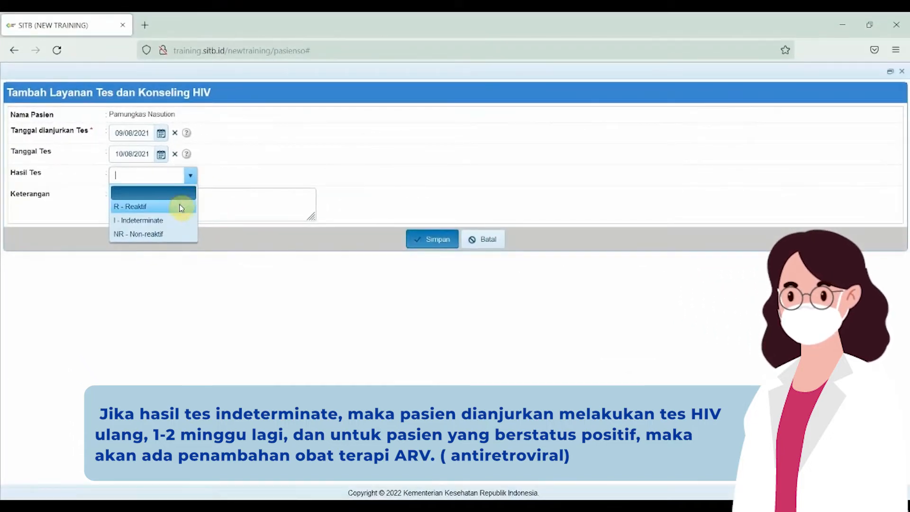
pyautogui.click(176, 233)
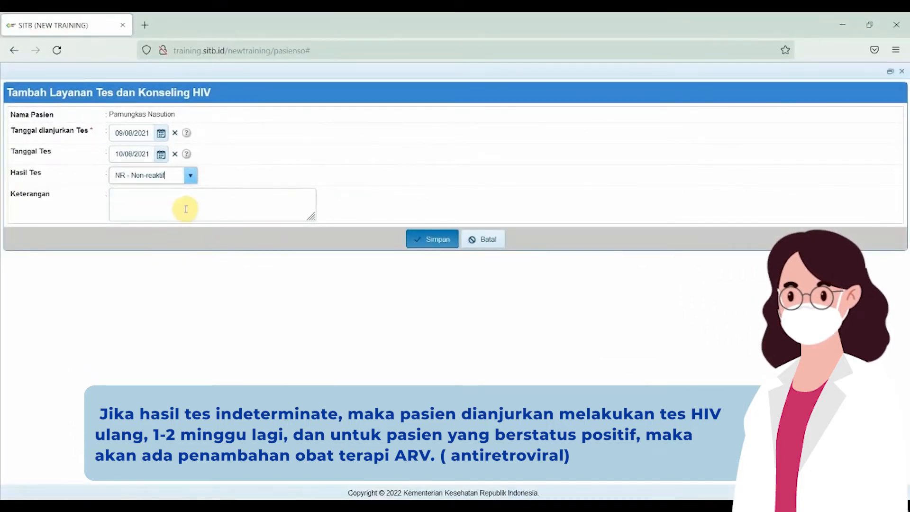
pyautogui.click(445, 241)
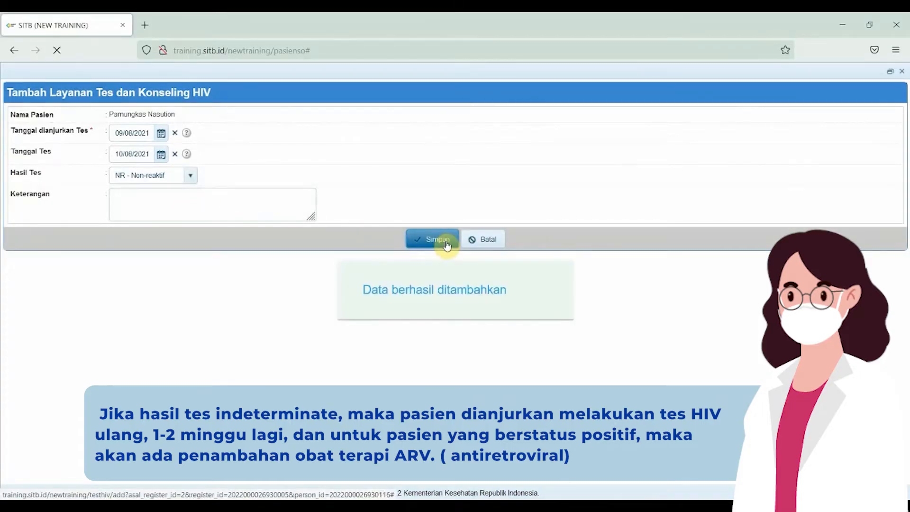
# Start a new laboratory examination request from the patient's Permohonan Laboratorium data.
pyautogui.scroll(-8, 448, 240)
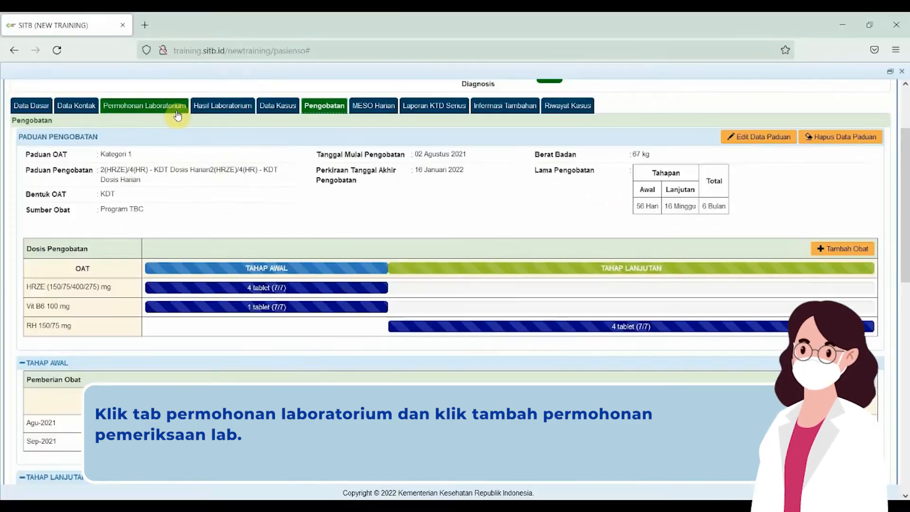
pyautogui.click(177, 111)
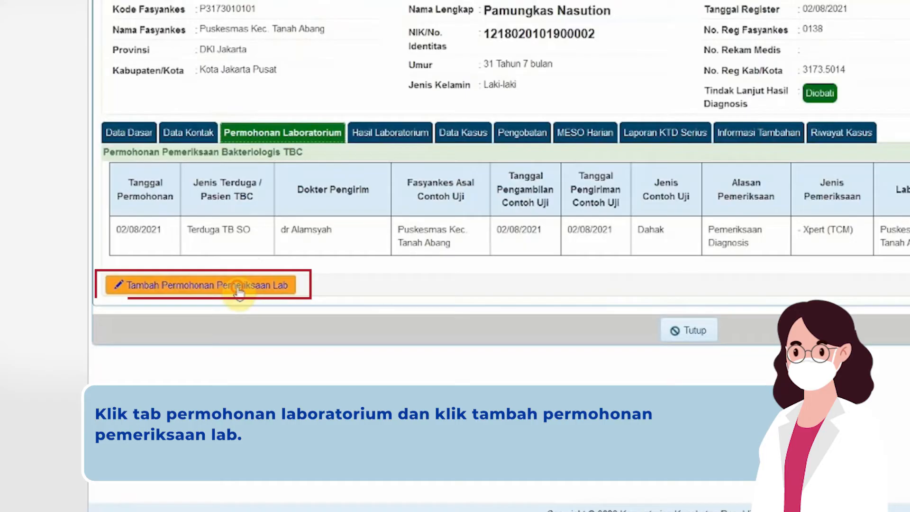
pyautogui.click(239, 289)
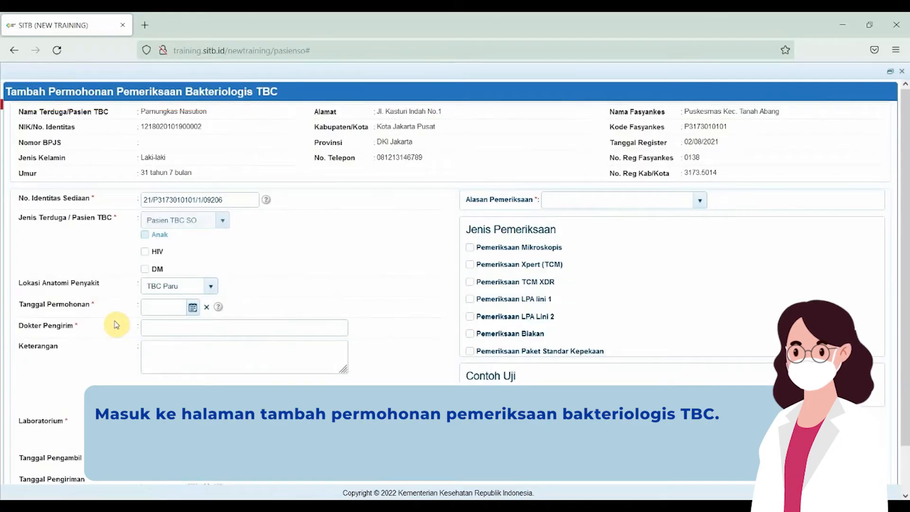
# Set Alasan Pemeriksaan to Follow Up Bulan ke 2, select Pemeriksaan Mikroskopis, and choose Dahak as Jenis Contoh Uji.
pyautogui.click(700, 198)
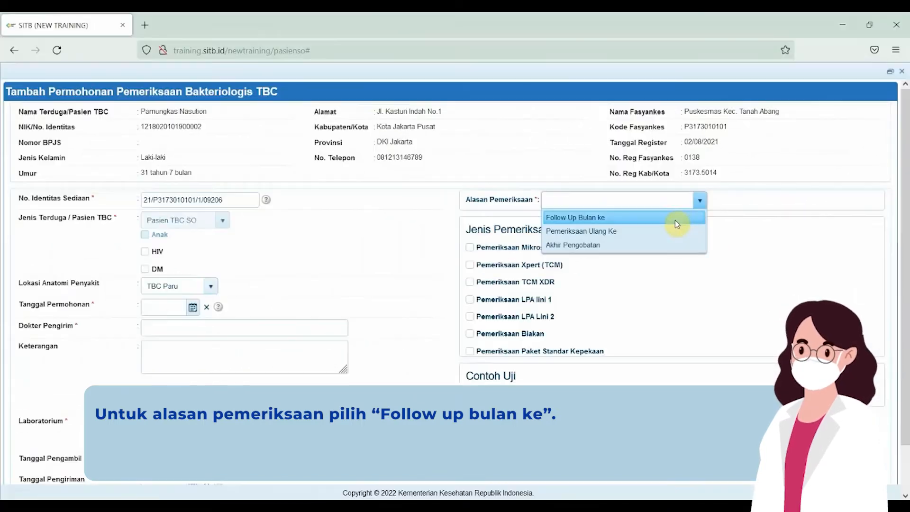
pyautogui.click(583, 211)
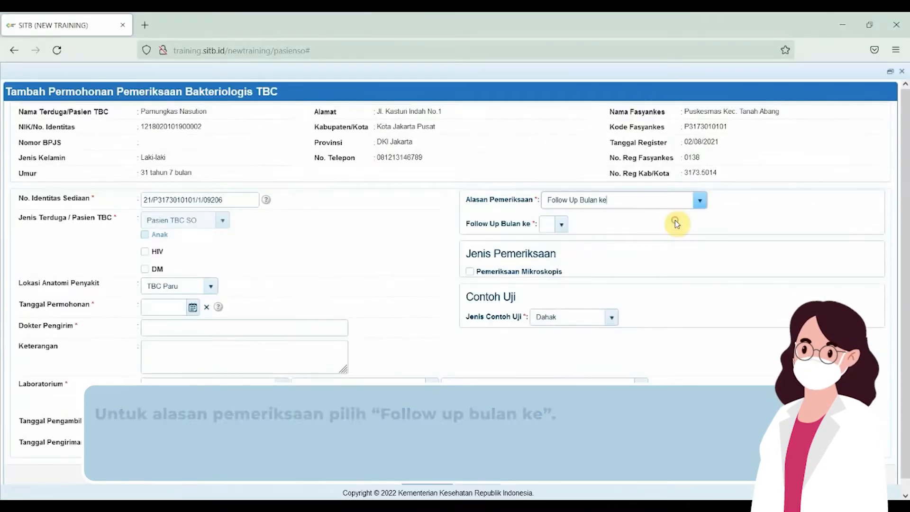
pyautogui.click(560, 225)
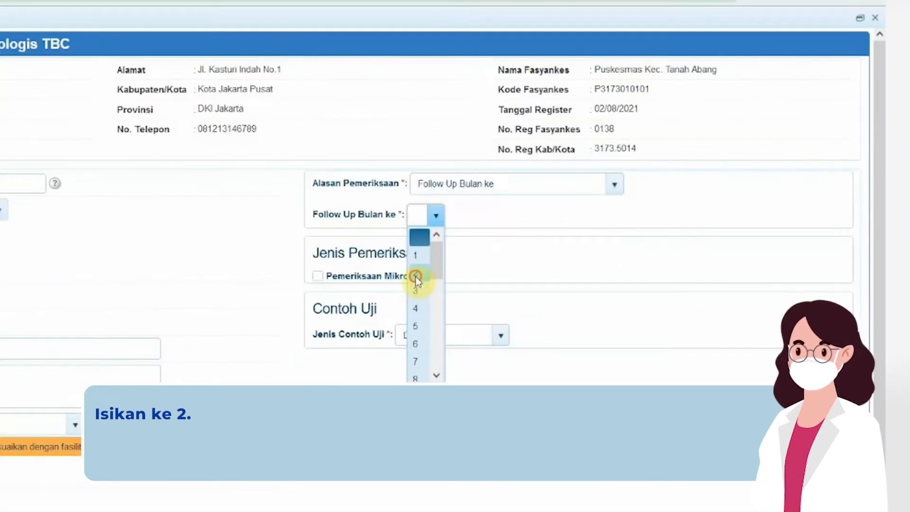
pyautogui.click(417, 277)
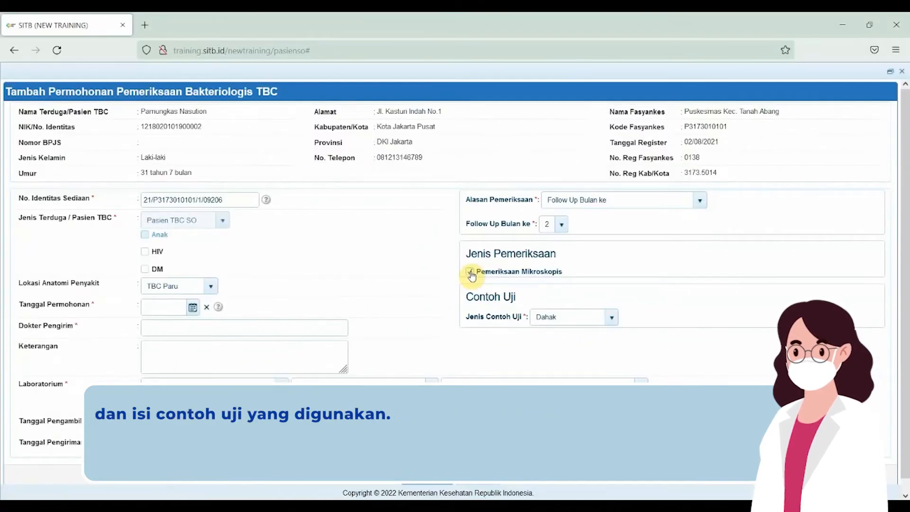
pyautogui.click(613, 316)
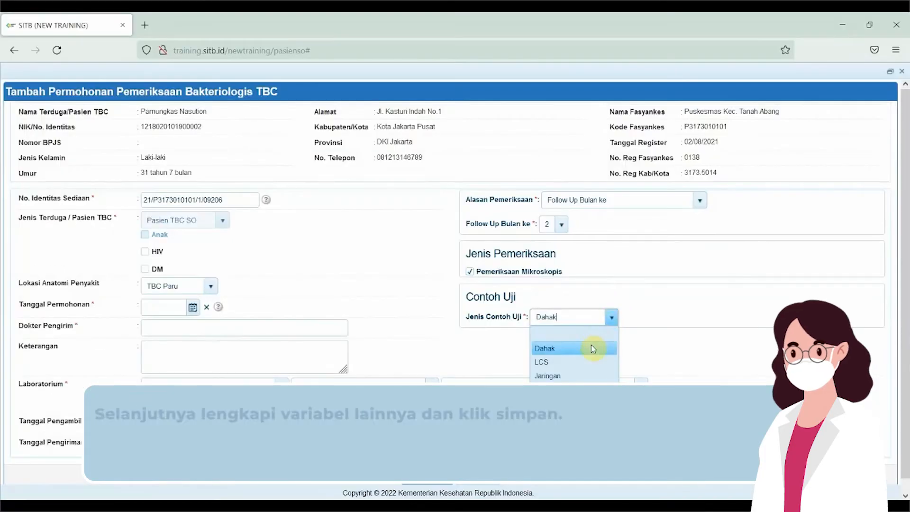
pyautogui.click(476, 242)
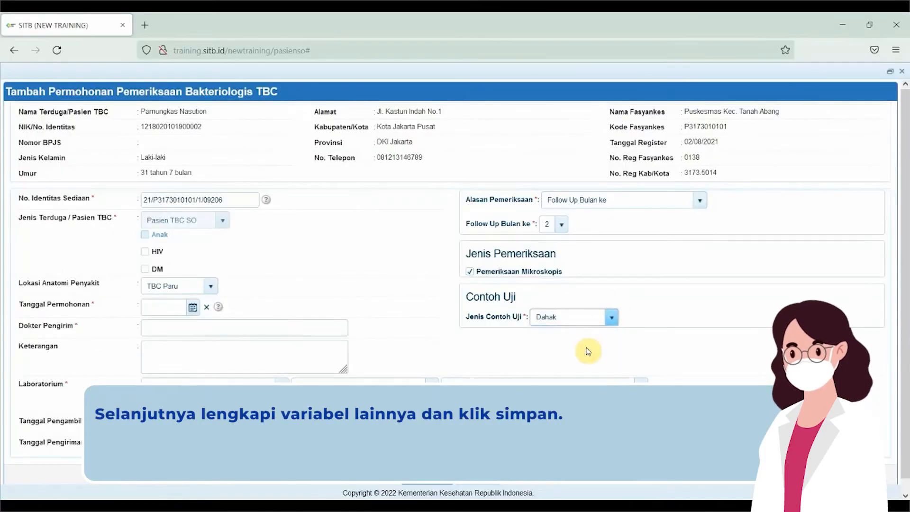
# Set the lab request's Tanggal Permohonan to 10/09/2021.
pyautogui.click(193, 309)
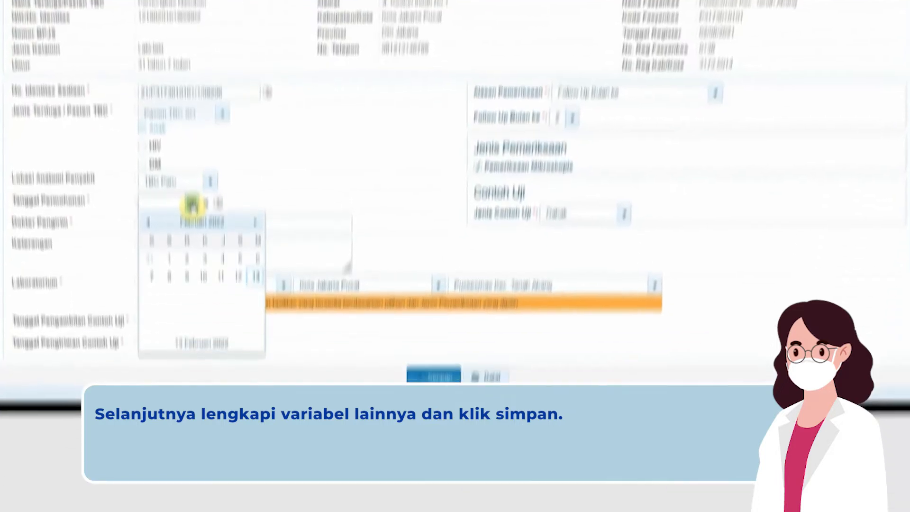
pyautogui.click(190, 224)
pyautogui.click(189, 185)
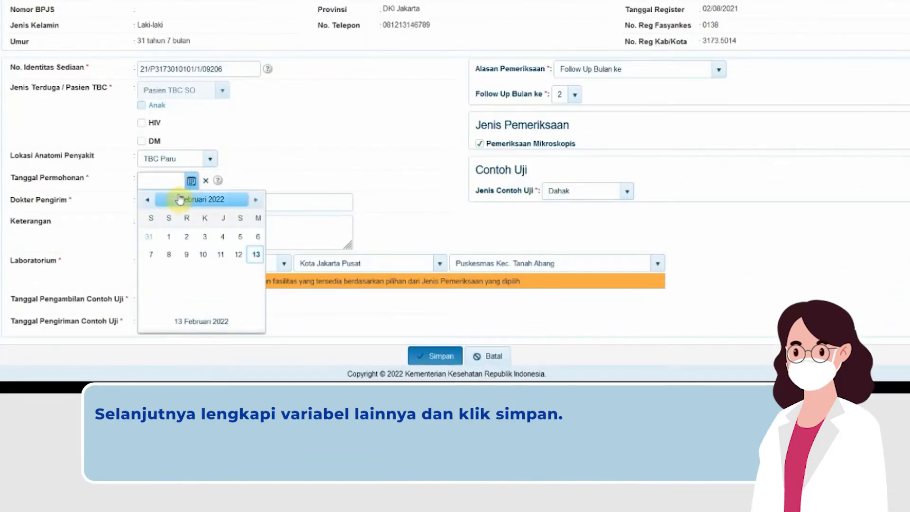
pyautogui.click(177, 199)
pyautogui.click(212, 231)
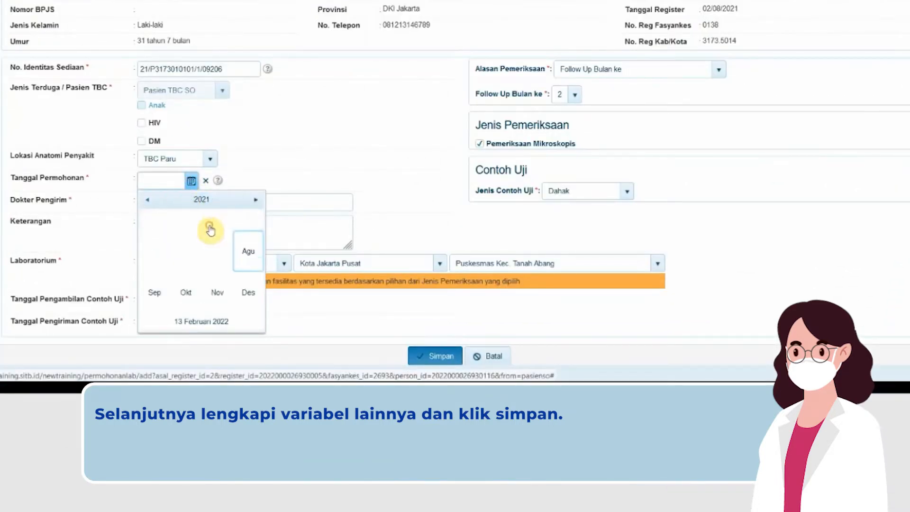
pyautogui.click(154, 292)
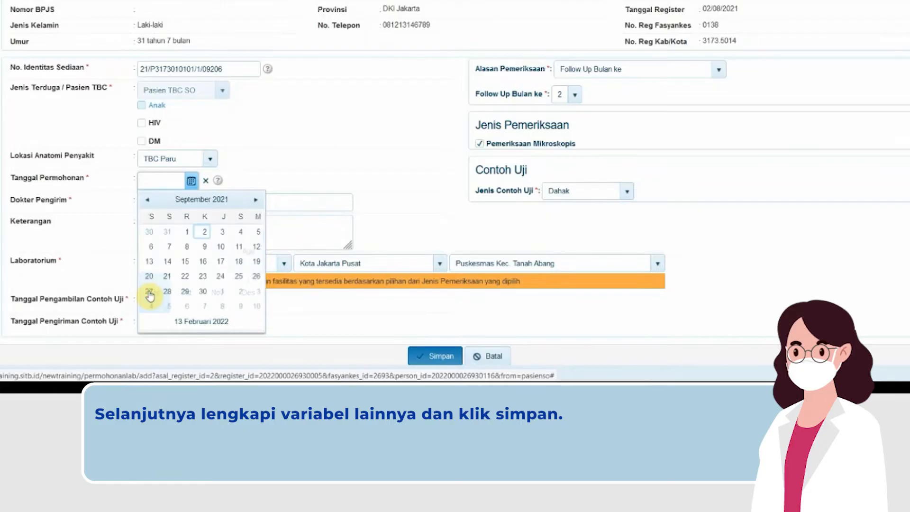
pyautogui.click(220, 247)
# Fill in Dokter Pengirim with the SpPD doctor from the suggestions for "dr".
pyautogui.click(188, 203)
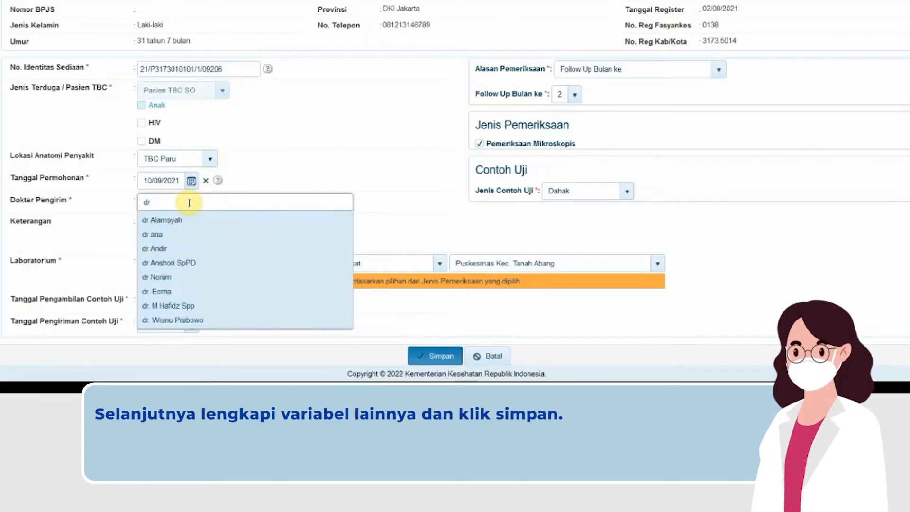
pyautogui.press('Down')
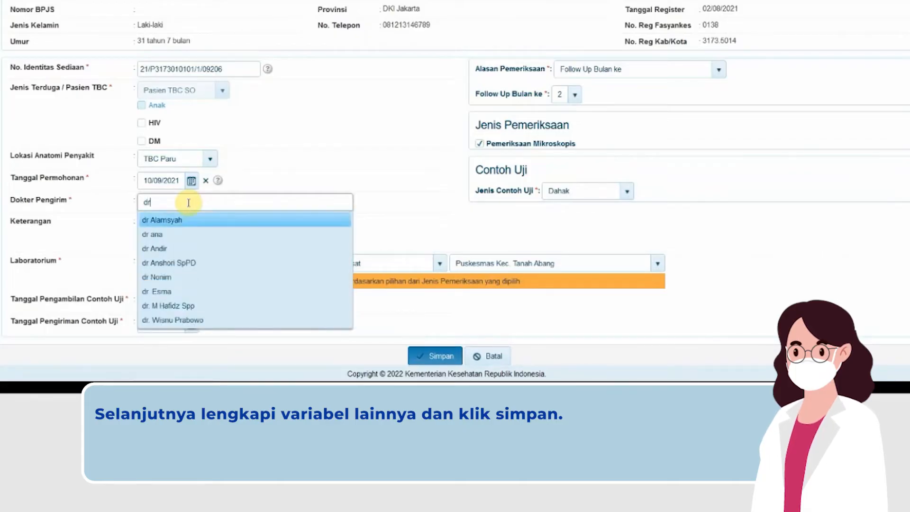
pyautogui.click(187, 262)
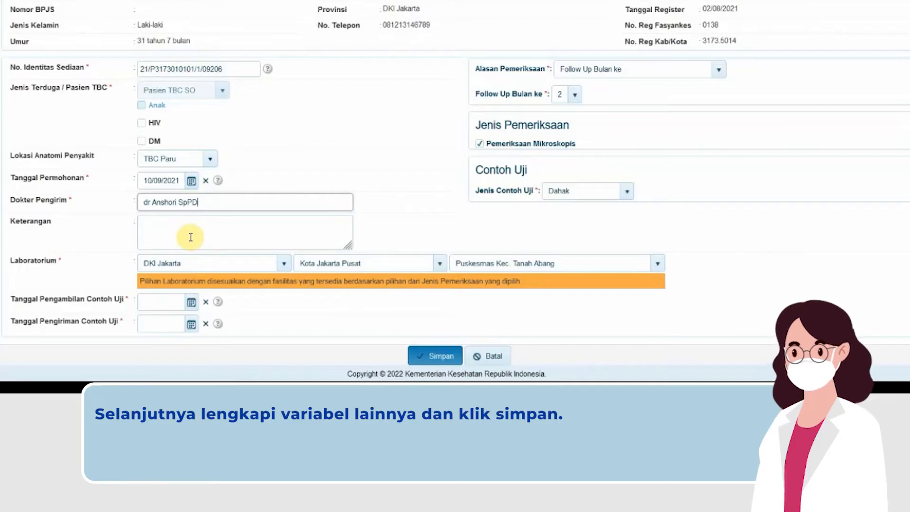
# Set the lab request's Tanggal Pengambilan Contoh Uji to 10/09/2021.
pyautogui.click(191, 302)
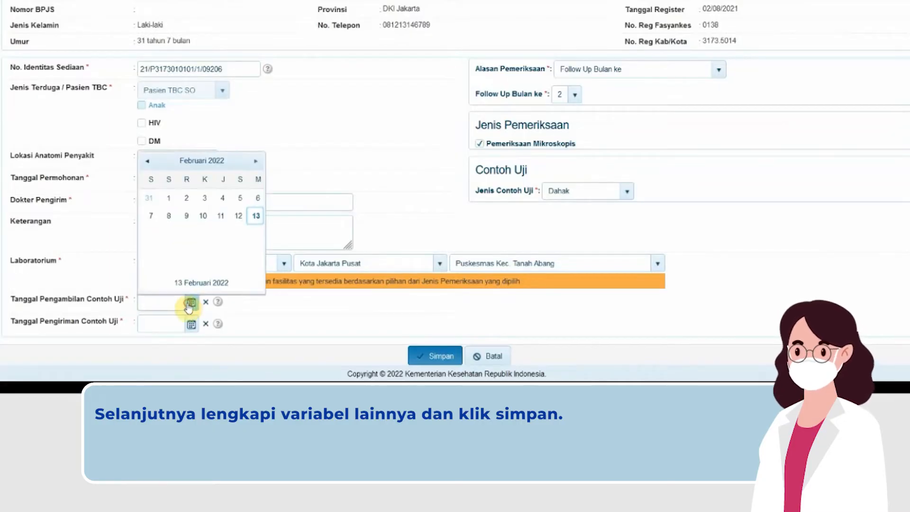
pyautogui.click(205, 160)
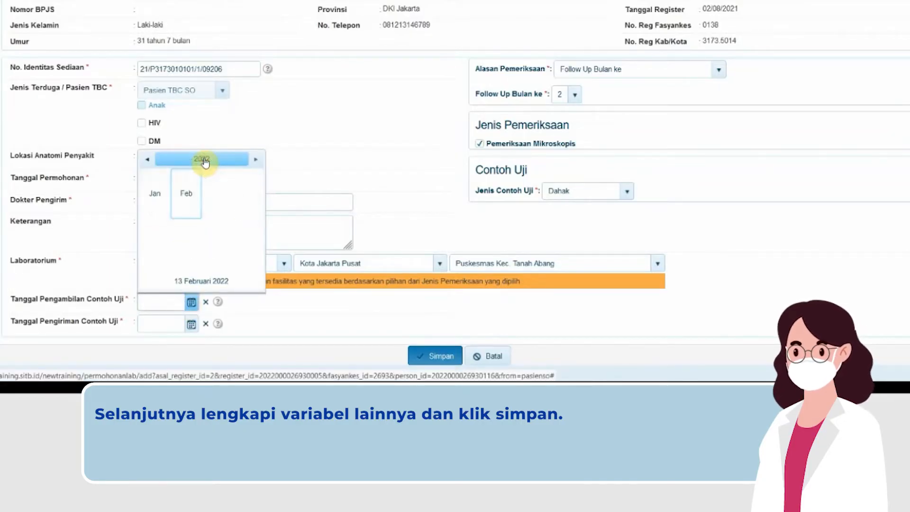
pyautogui.click(218, 193)
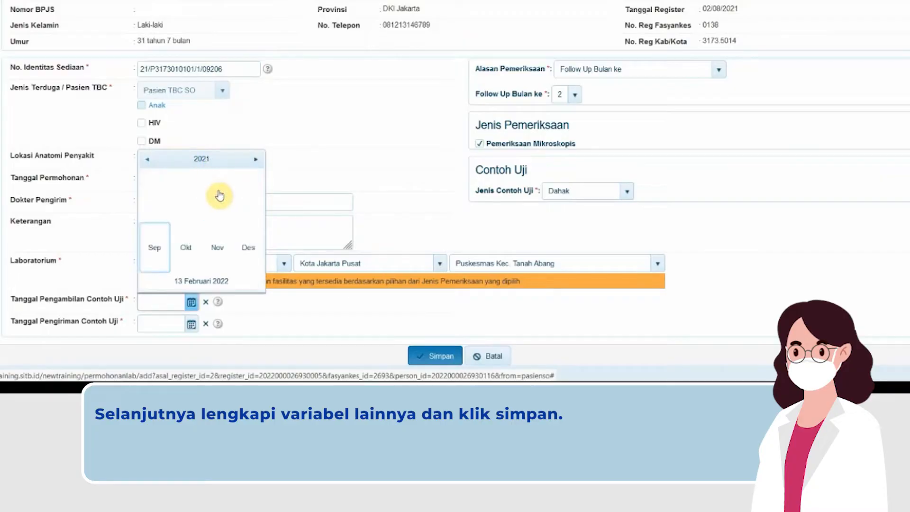
pyautogui.click(156, 244)
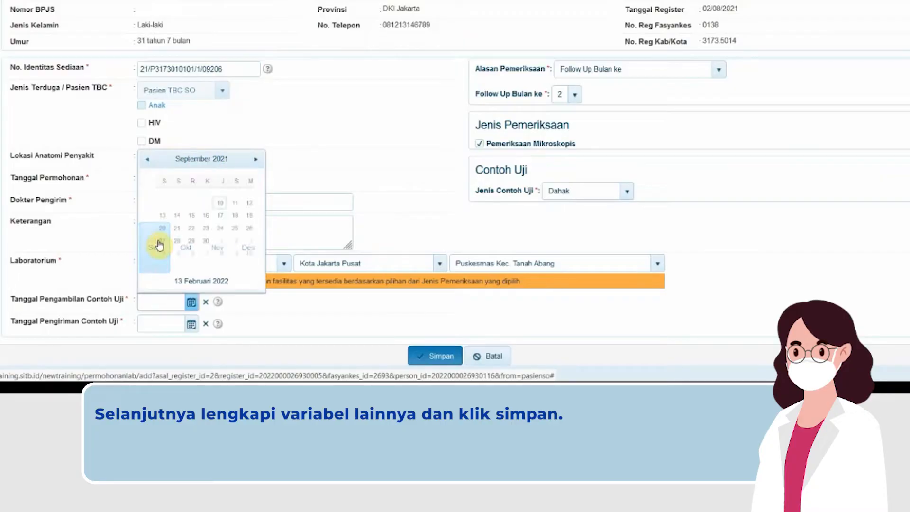
pyautogui.click(220, 205)
# Set Tanggal Pengiriman Contoh Uji to 10/09/2021 and save the lab request.
pyautogui.click(190, 325)
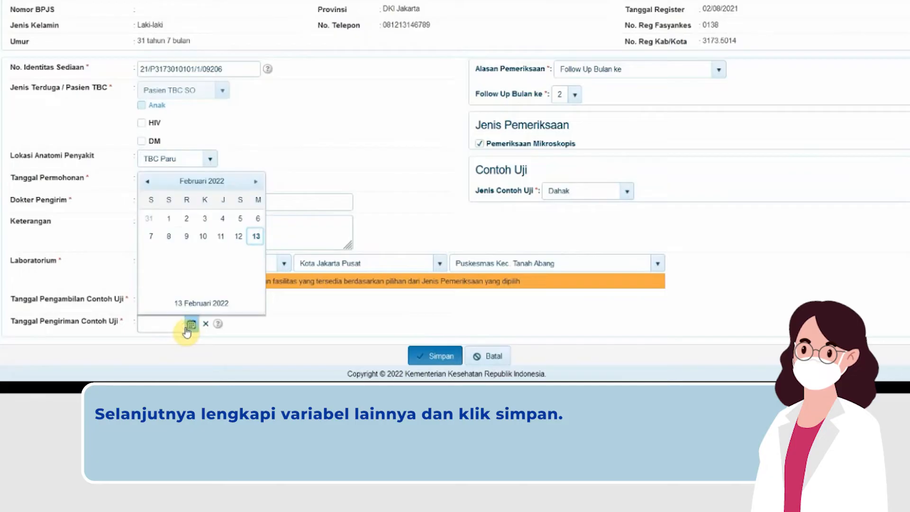
pyautogui.click(175, 181)
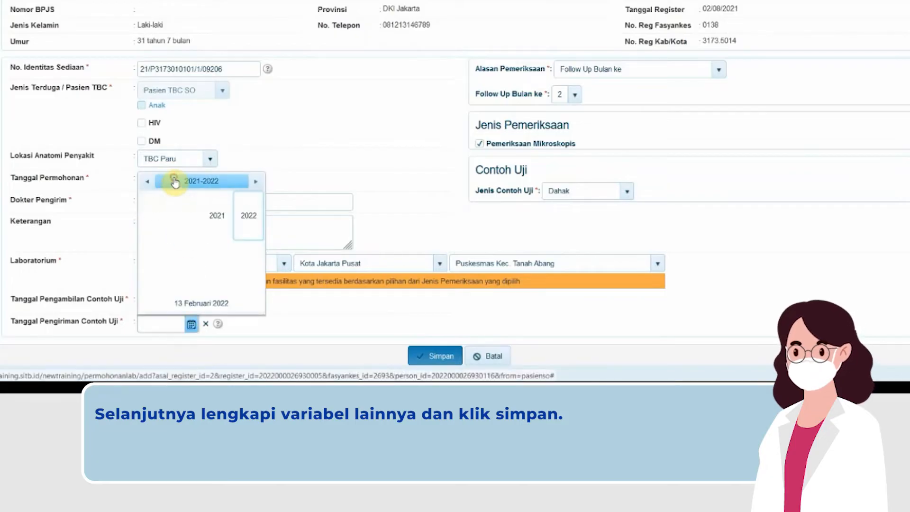
pyautogui.click(218, 217)
pyautogui.click(155, 268)
pyautogui.click(220, 225)
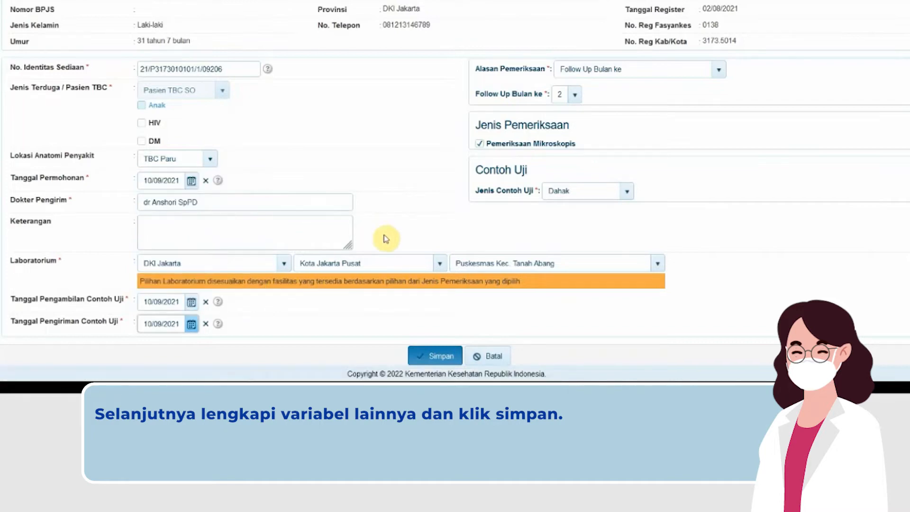
pyautogui.scroll(-1, 386, 238)
pyautogui.click(435, 343)
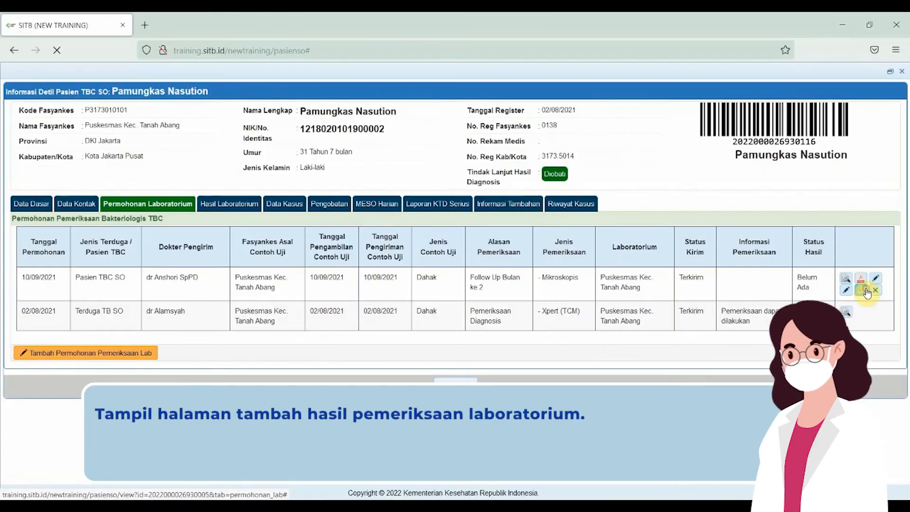
# Open the result form for the Follow Up Bulan ke 2 request and set Tanggal Contoh Uji Diterima / Konfirmasi Penerimaan to 10/09/2021.
pyautogui.click(626, 307)
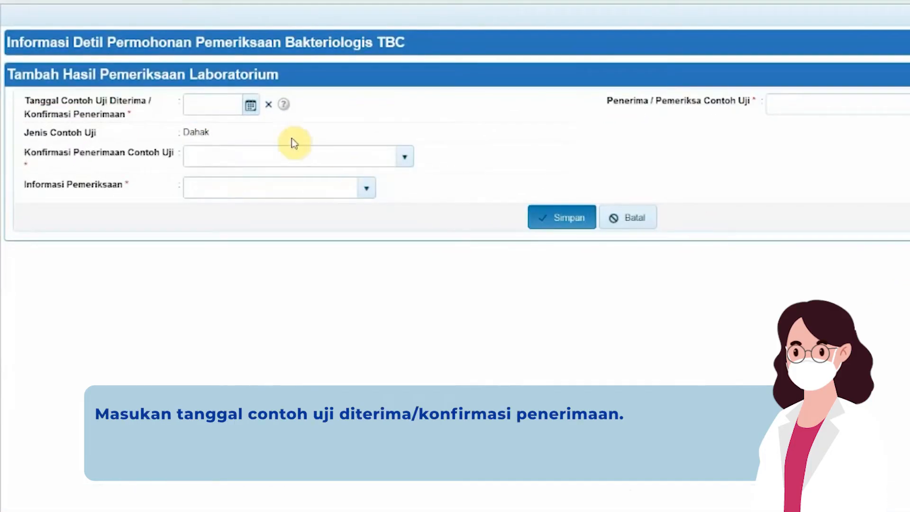
pyautogui.click(250, 106)
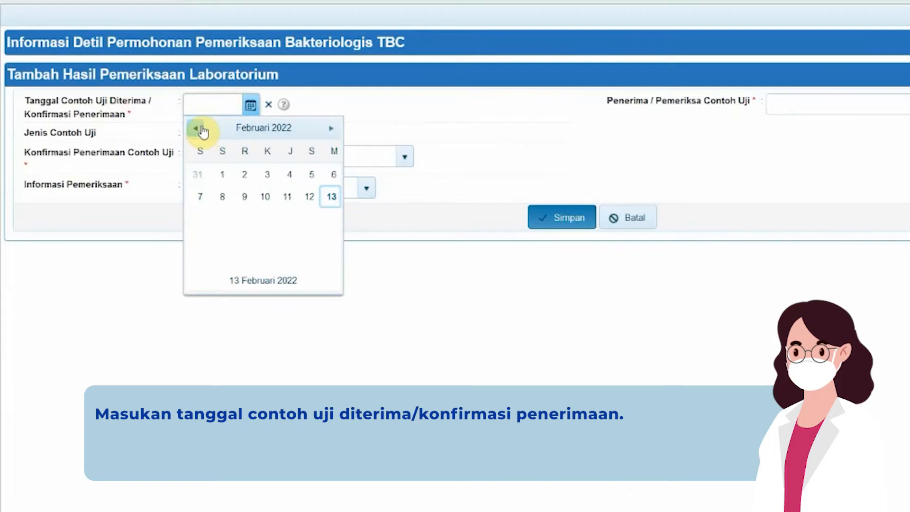
pyautogui.click(227, 130)
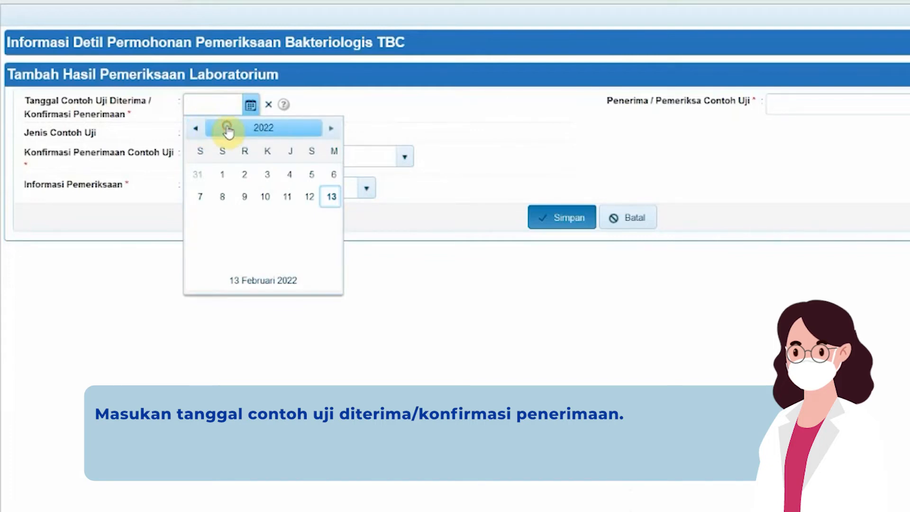
pyautogui.click(197, 127)
pyautogui.click(211, 233)
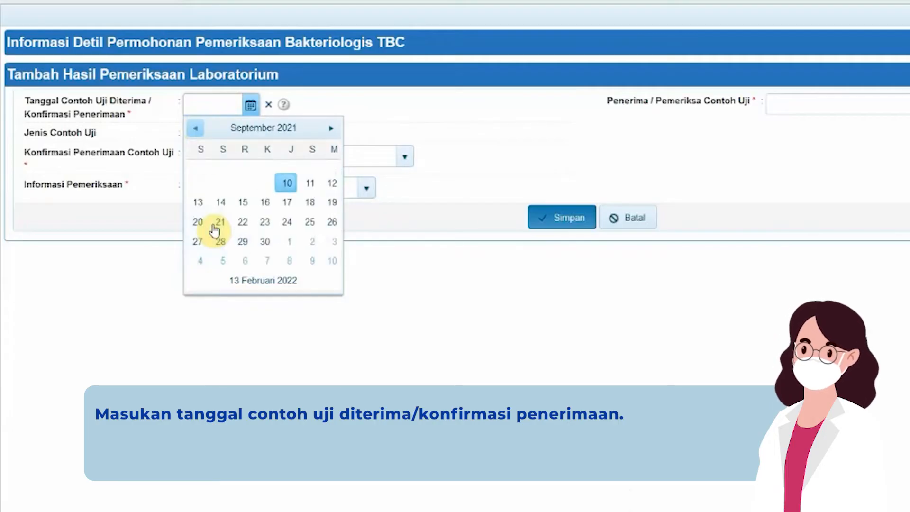
pyautogui.click(289, 184)
# Set Konfirmasi Penerimaan Contoh Uji to Baik and fill in Penerima / Pemeriksa Contoh Uji with the last doctor suggested for "dr".
pyautogui.click(406, 160)
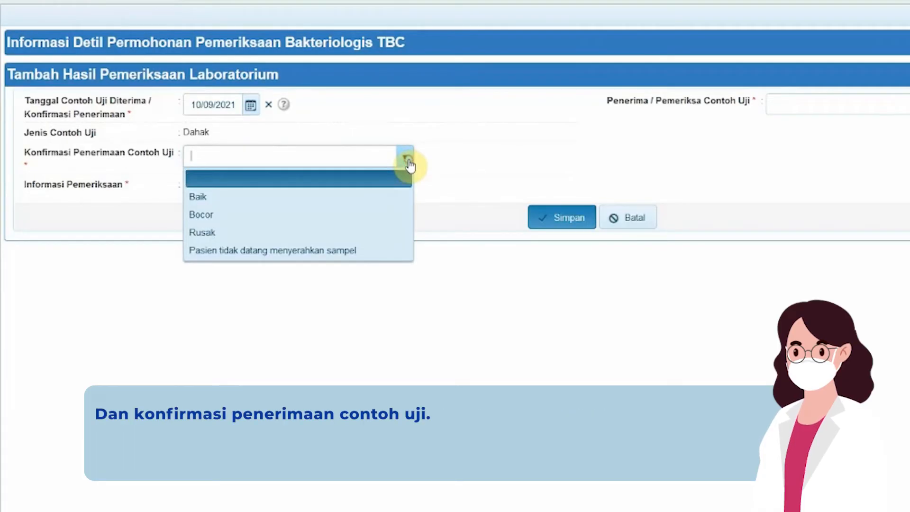
pyautogui.click(372, 196)
pyautogui.click(789, 104)
pyautogui.write('dr')
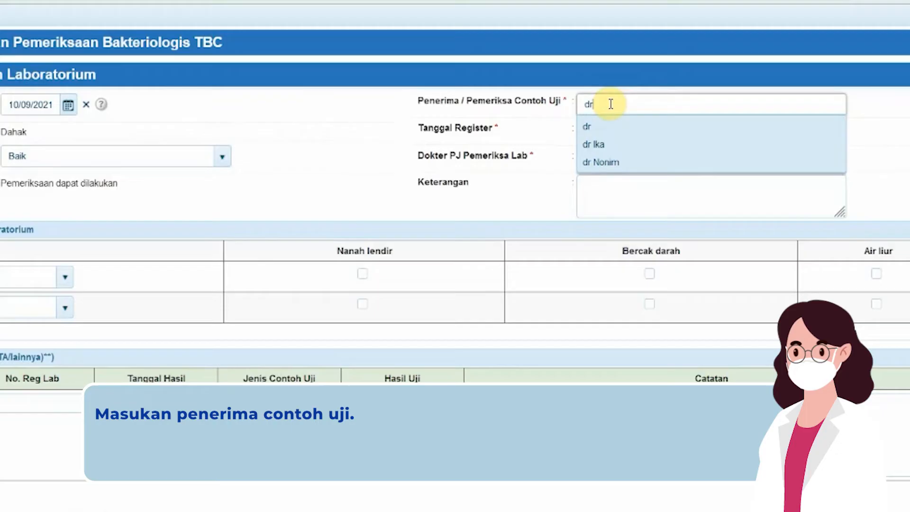
pyautogui.click(609, 158)
# Set the lab result's Tanggal Register to 10/09/2021.
pyautogui.click(644, 134)
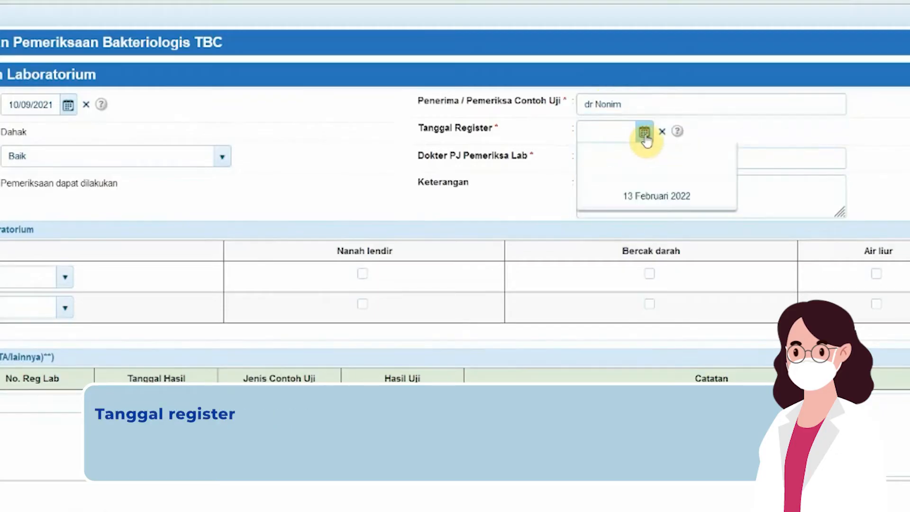
pyautogui.click(643, 162)
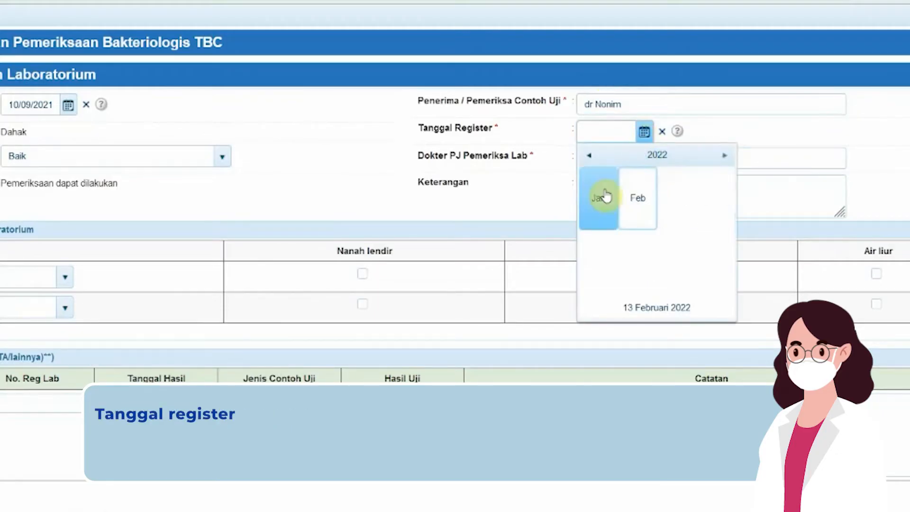
pyautogui.click(590, 156)
pyautogui.click(590, 267)
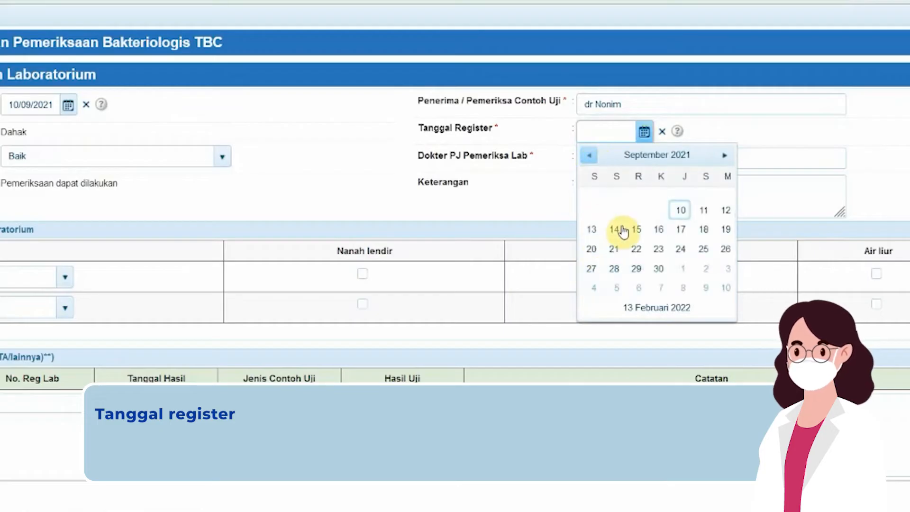
pyautogui.click(679, 209)
# Fill in Dokter PJ Pemeriksa Lab with the third doctor suggested for "s".
pyautogui.click(643, 157)
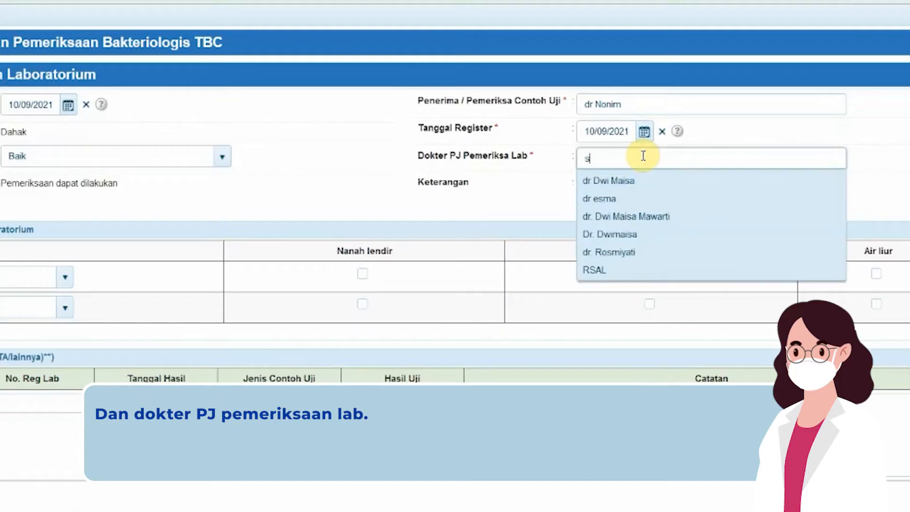
pyautogui.click(634, 213)
pyautogui.click(636, 211)
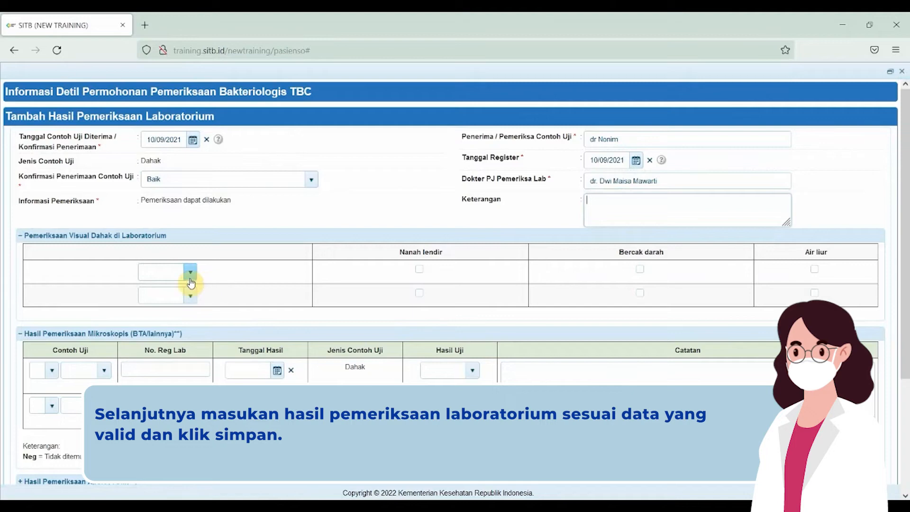
# In Pemeriksaan Visual Dahak, set the two samples to Sewaktu and Pagi, and mark Air liur for the Pagi sample.
pyautogui.click(190, 280)
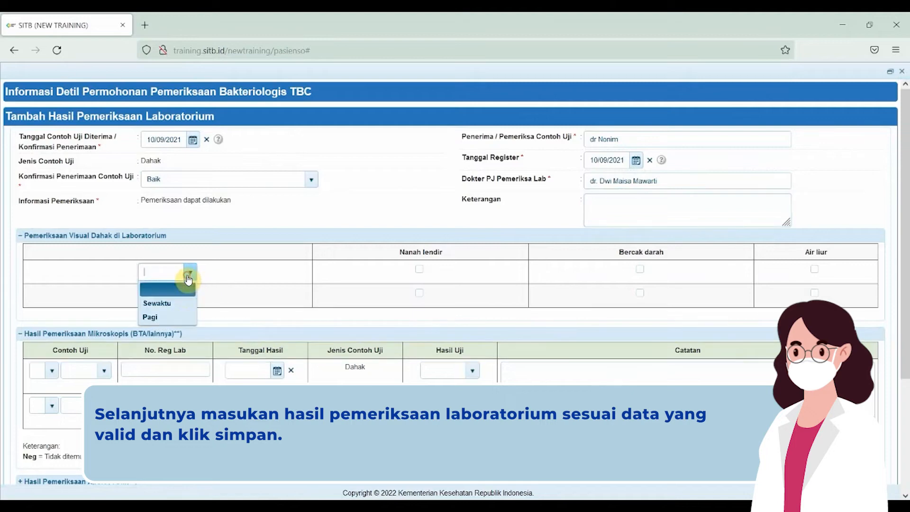
pyautogui.click(182, 299)
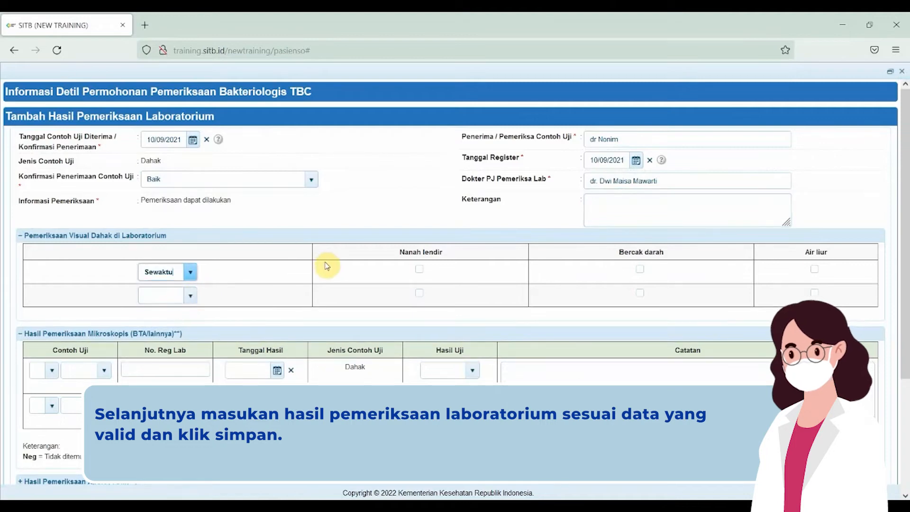
pyautogui.click(191, 297)
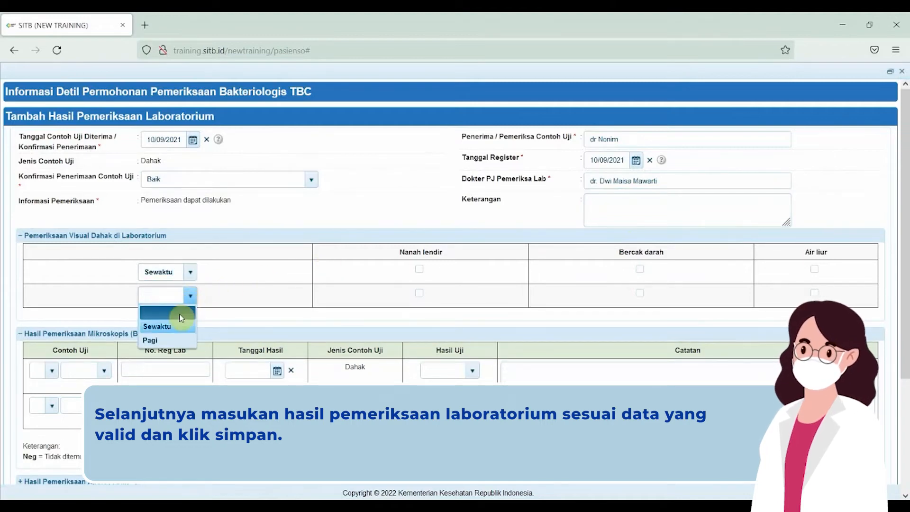
pyautogui.click(175, 336)
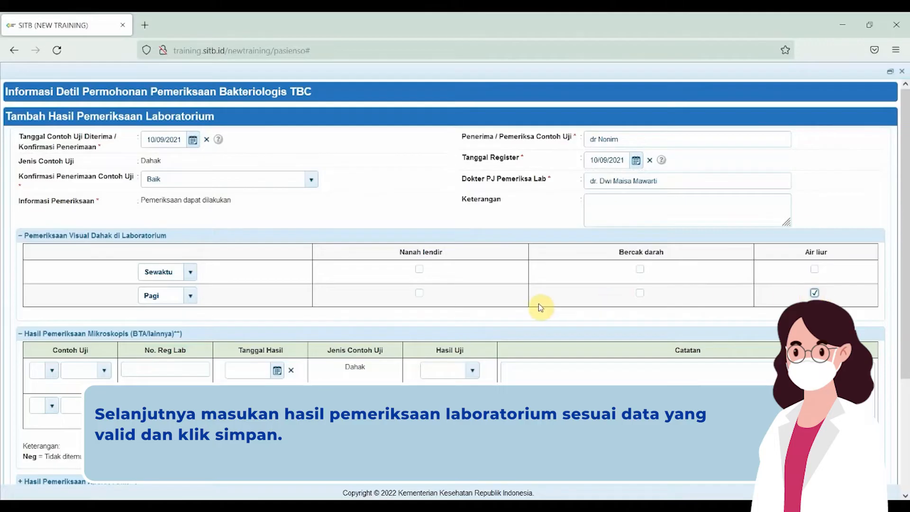
# In Hasil Pemeriksaan Mikroskopis, set the first Contoh Uji to D and Sewaktu, and enter the lab registration number in No. Reg Lab.
pyautogui.scroll(-3, 538, 306)
pyautogui.click(54, 232)
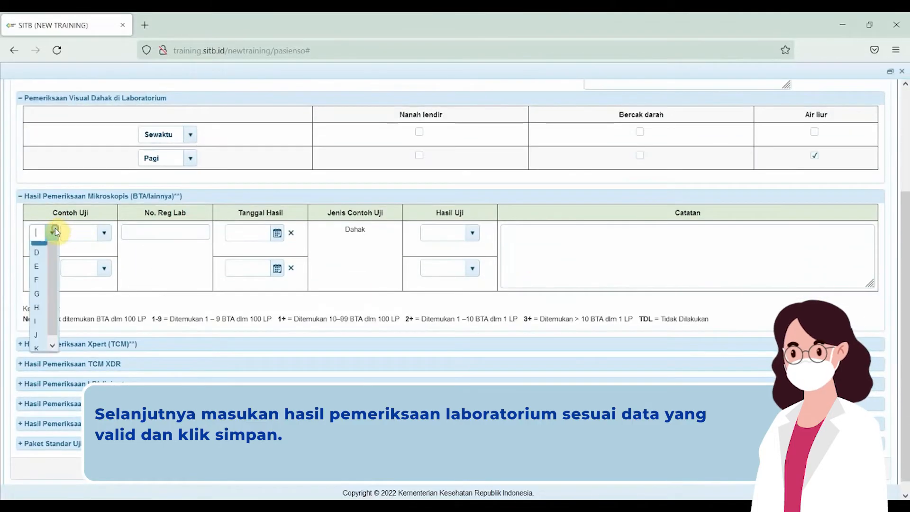
pyautogui.click(43, 253)
pyautogui.click(102, 233)
pyautogui.click(78, 259)
pyautogui.click(154, 237)
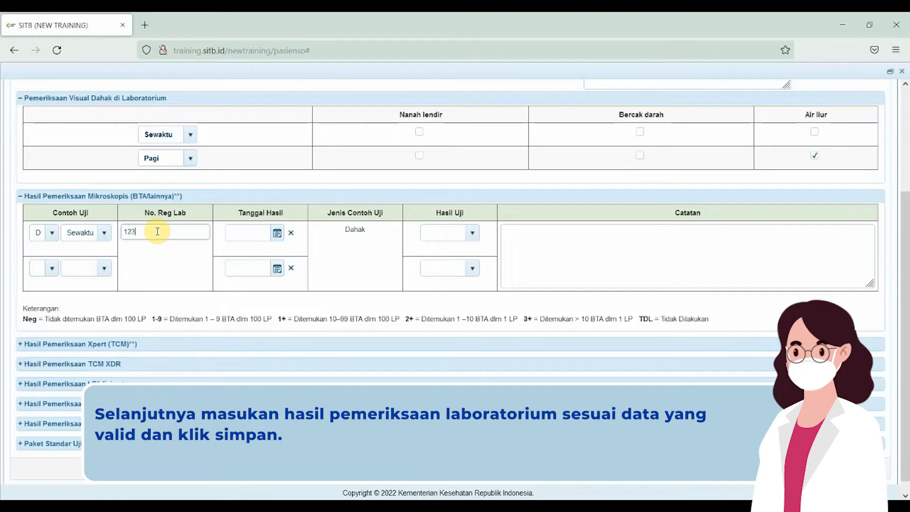
# Set the first microscopy sample's Tanggal Hasil to 10/09/2021 and its Hasil Uji to Neg.
pyautogui.click(279, 234)
pyautogui.click(278, 251)
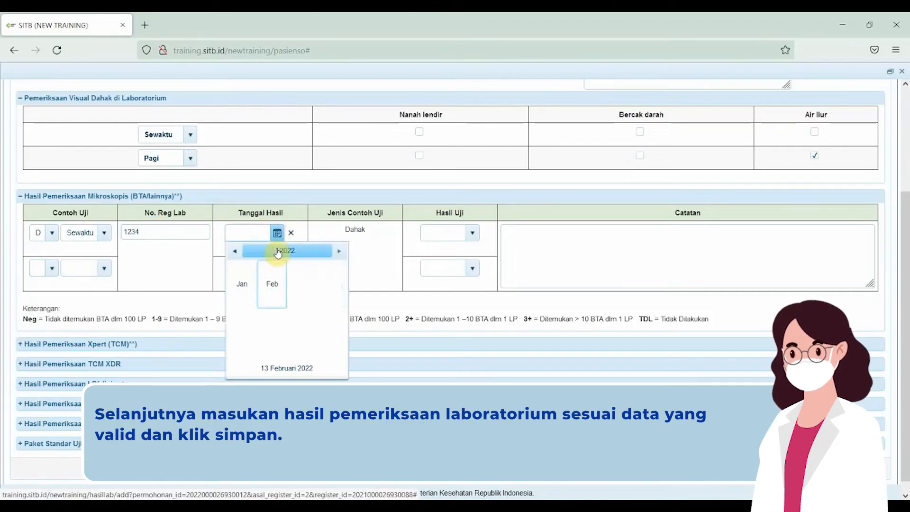
pyautogui.click(235, 251)
pyautogui.click(240, 338)
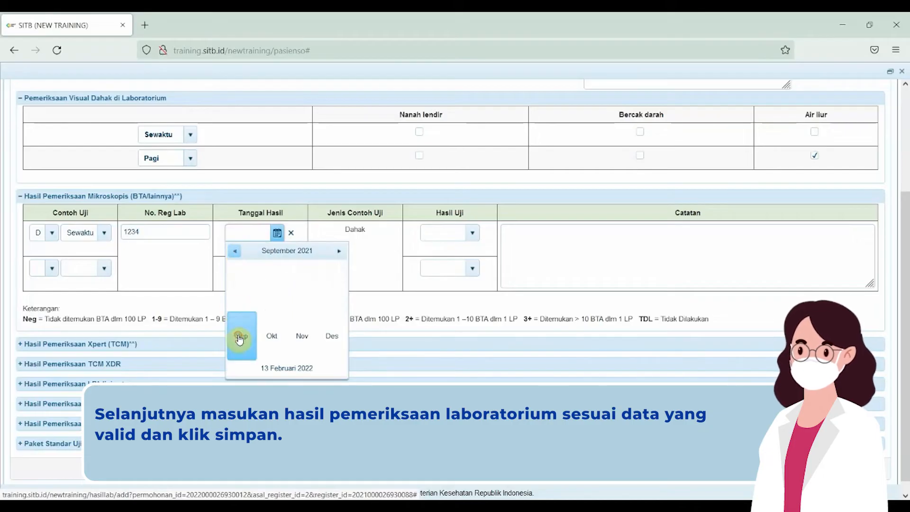
pyautogui.click(305, 295)
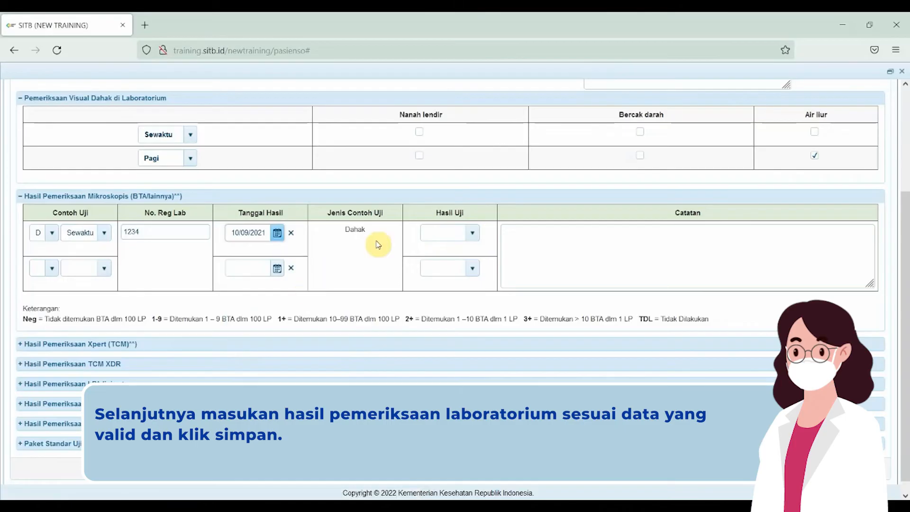
pyautogui.click(469, 233)
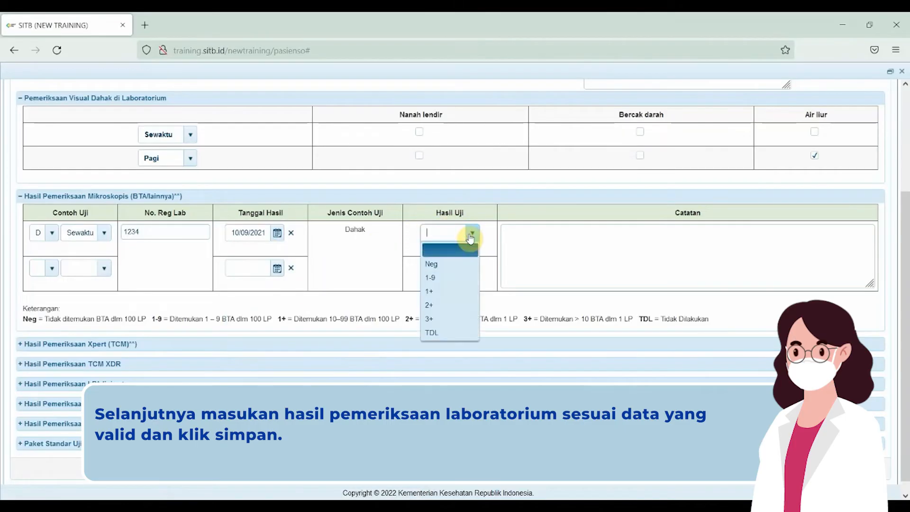
pyautogui.click(447, 265)
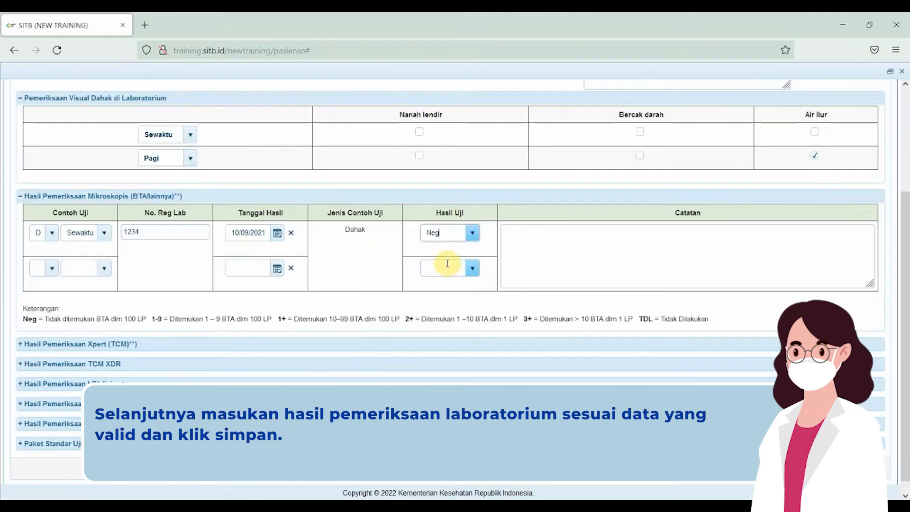
# In Hasil Pemeriksaan Mikroskopis, set the second Contoh Uji to E and Pagi.
pyautogui.click(50, 270)
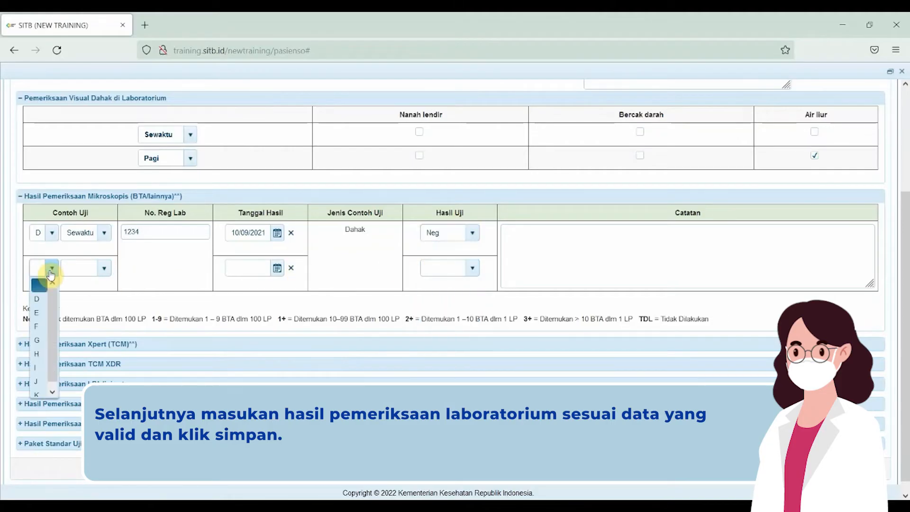
pyautogui.click(38, 313)
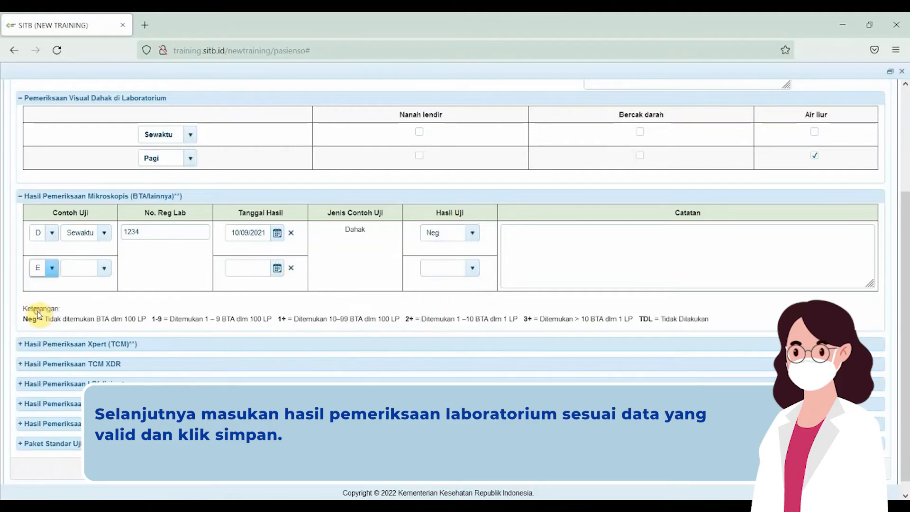
pyautogui.click(104, 270)
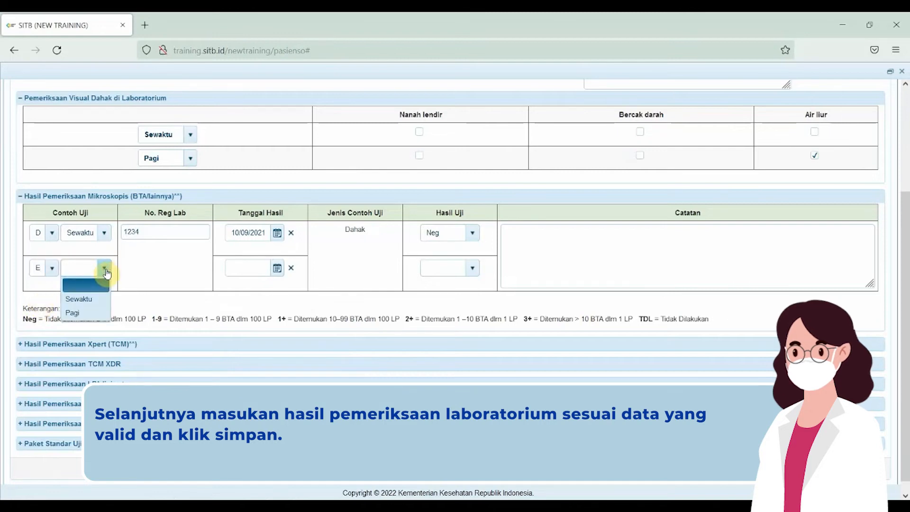
pyautogui.click(95, 312)
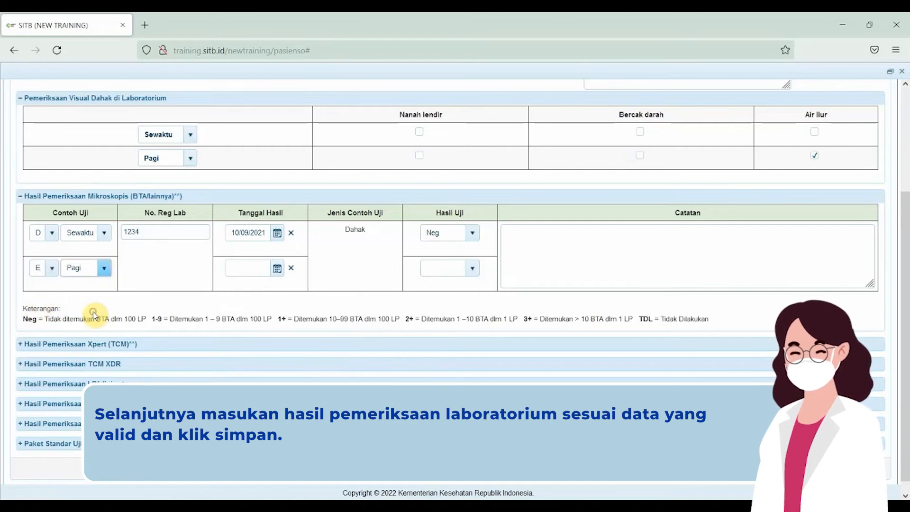
# Set the second microscopy sample's Tanggal Hasil to 10/09/2021 and its Hasil Uji to Neg, and save the laboratory results.
pyautogui.click(277, 268)
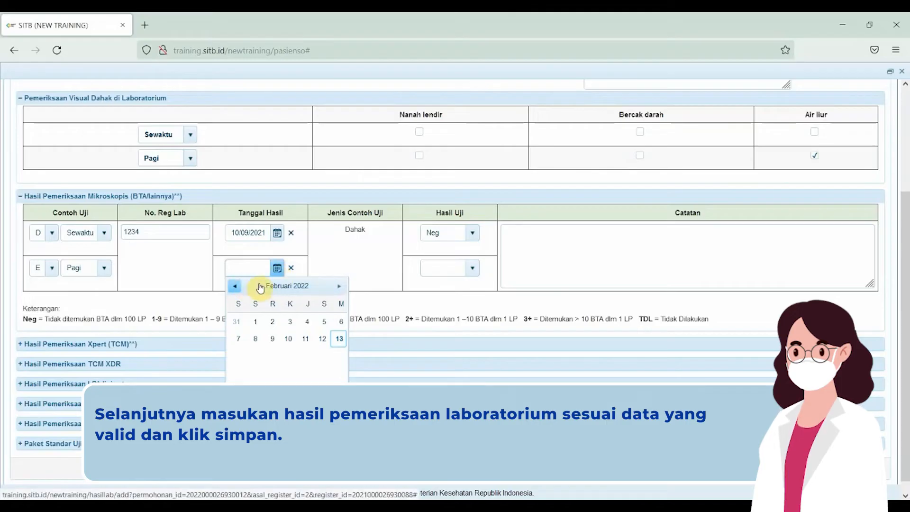
pyautogui.click(237, 285)
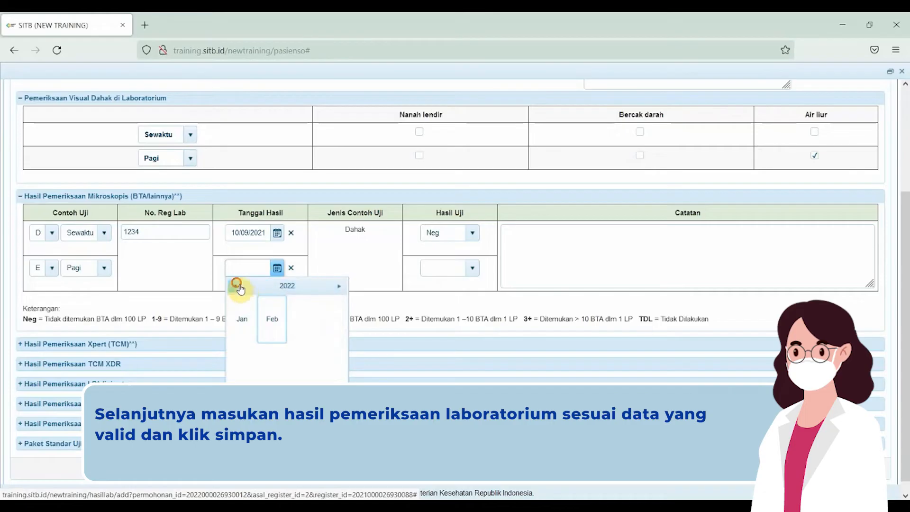
pyautogui.click(241, 371)
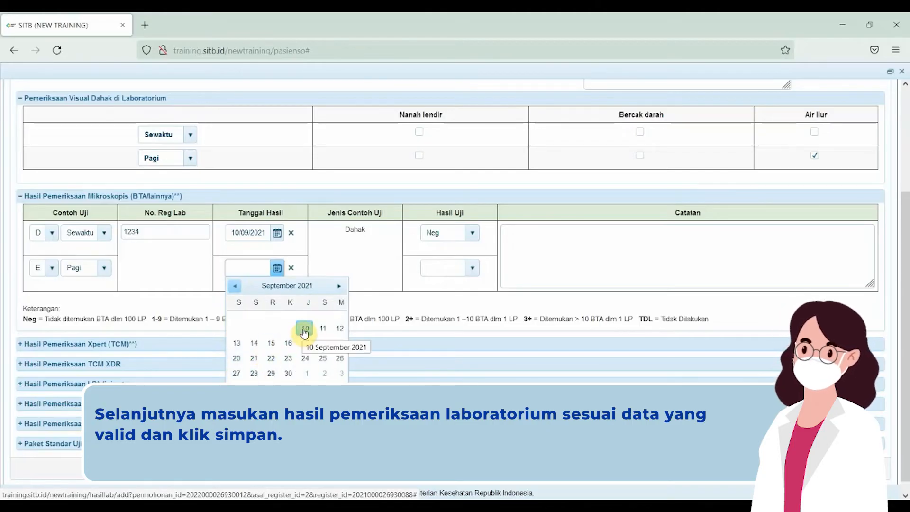
pyautogui.click(304, 329)
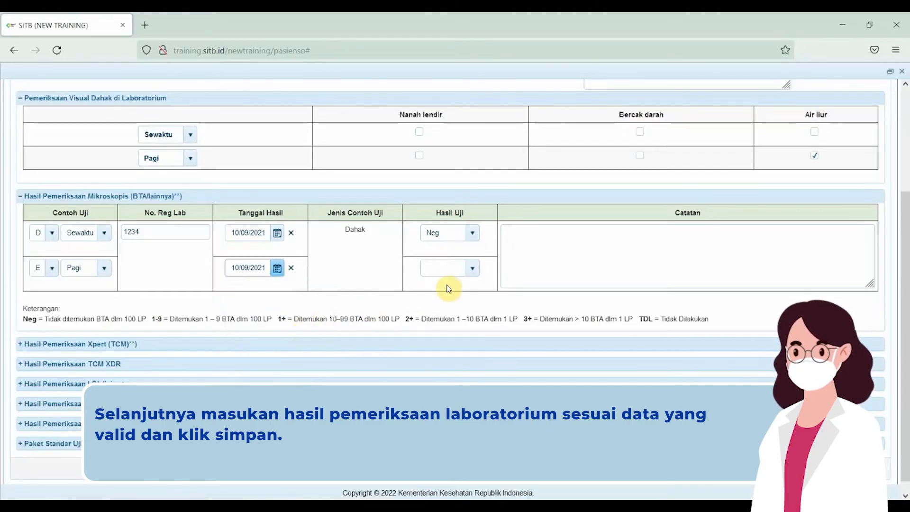
pyautogui.click(475, 270)
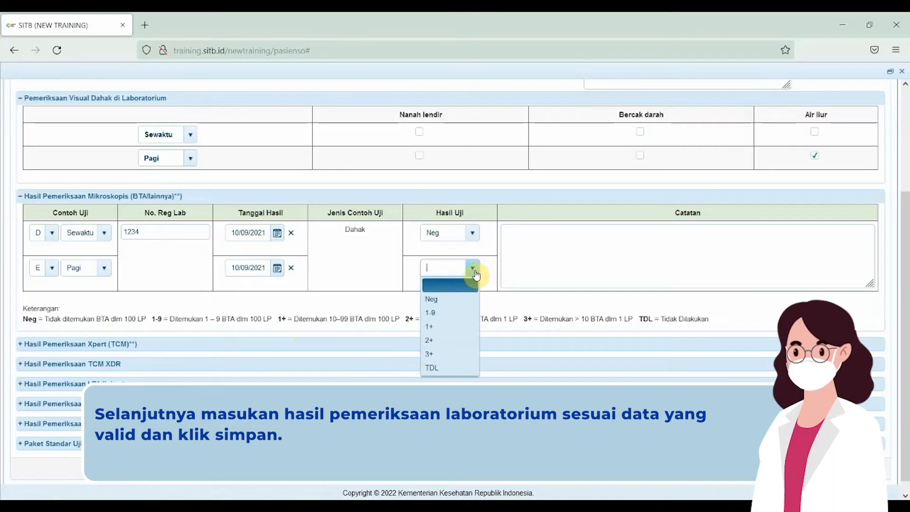
pyautogui.click(463, 299)
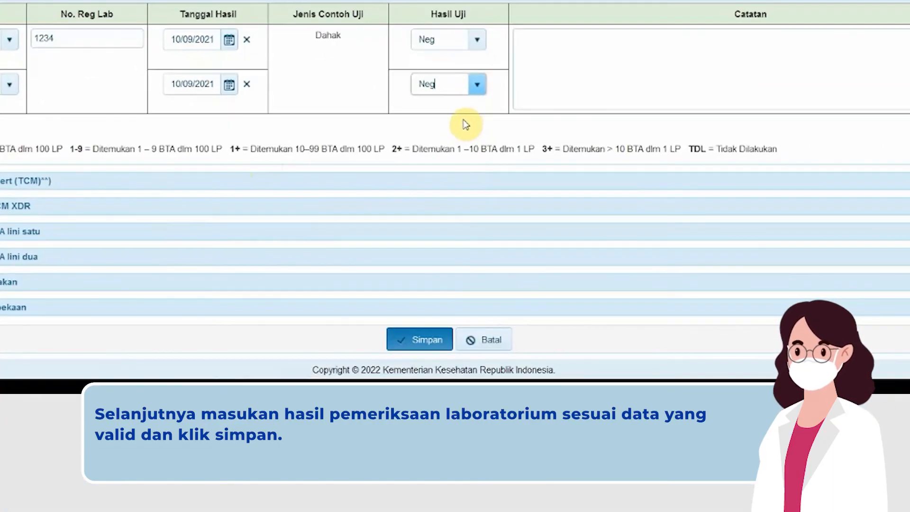
pyautogui.click(417, 342)
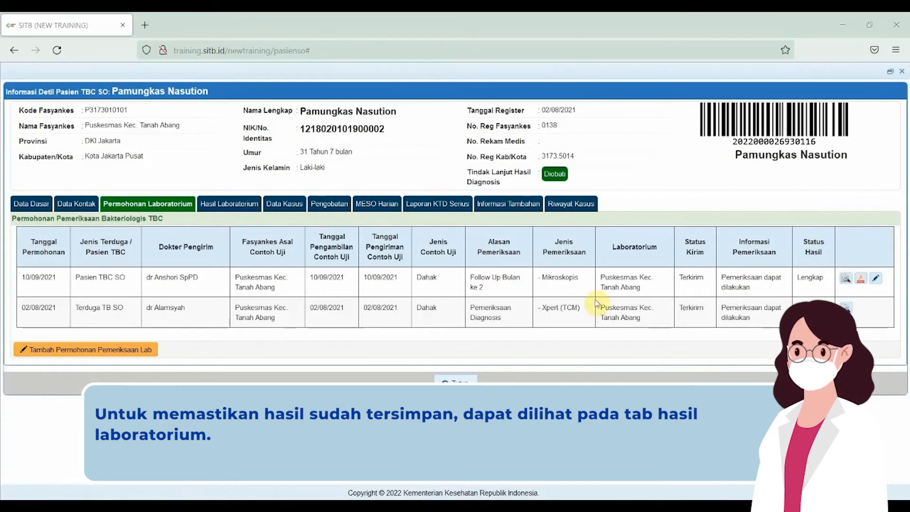
# Check the patient's laboratory results, and review the Follow Up Bulan ke 2 and ke 5 entries among the laboratory requests.
pyautogui.click(231, 208)
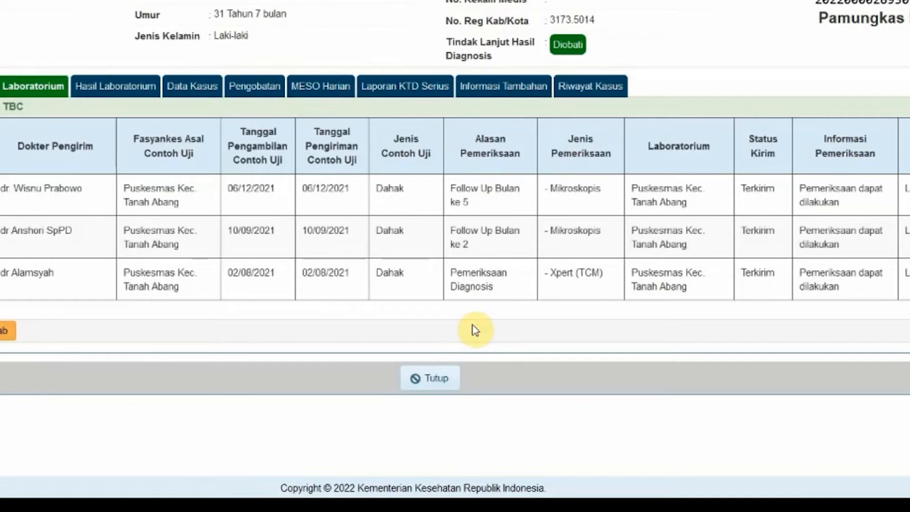
pyautogui.tripleClick(476, 247)
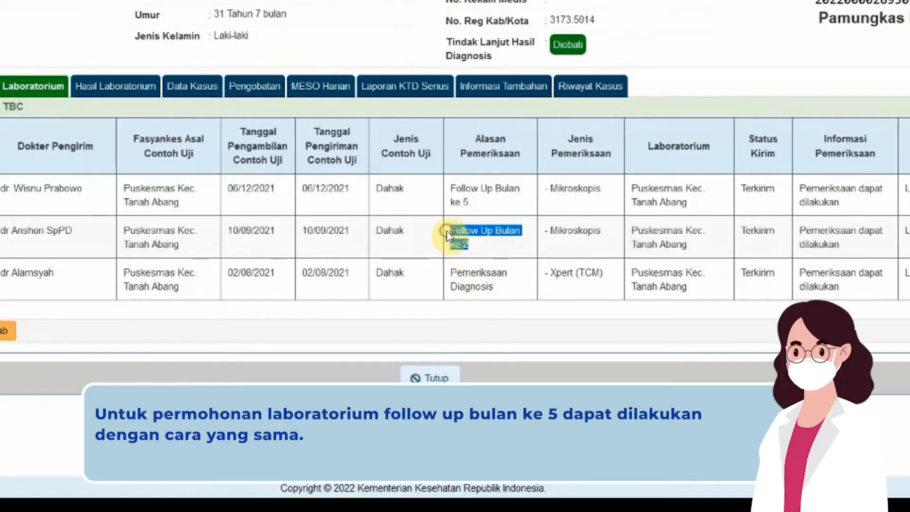
pyautogui.tripleClick(477, 199)
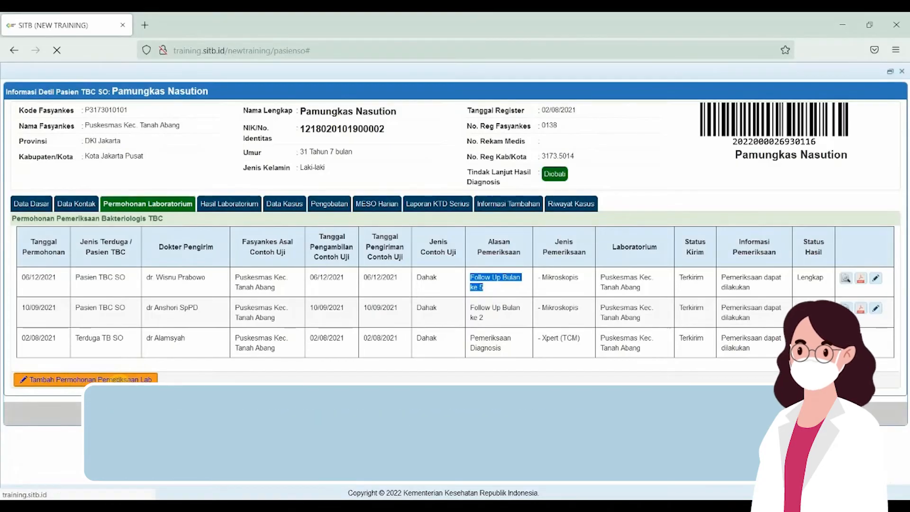
# In a new bacteriological examination request, set Alasan Pemeriksaan to Akhir Pengobatan, mark Pemeriksaan Mikroskopis, and choose Dahak as Jenis Contoh Uji.
pyautogui.click(296, 308)
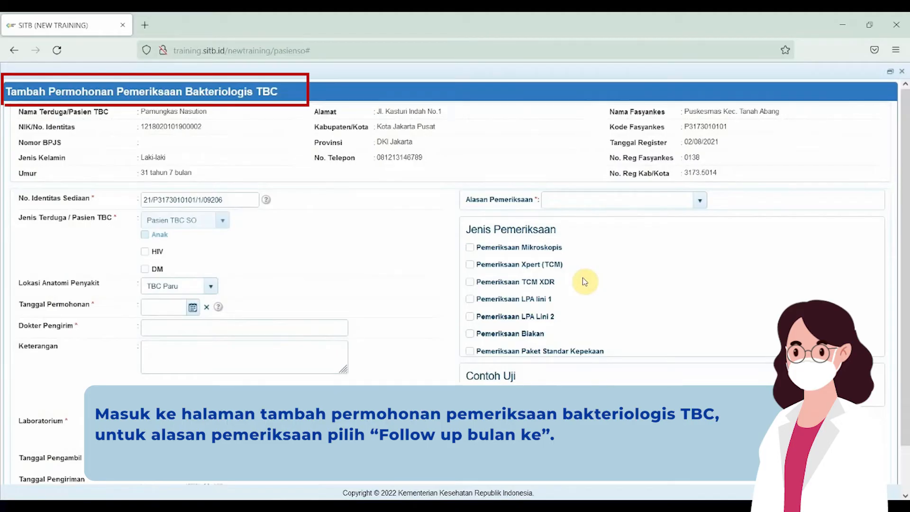
pyautogui.click(704, 201)
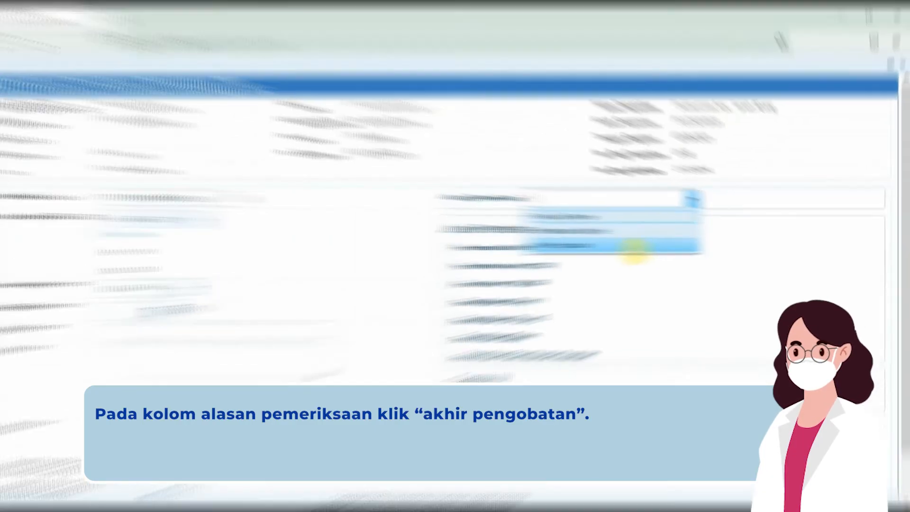
pyautogui.click(551, 251)
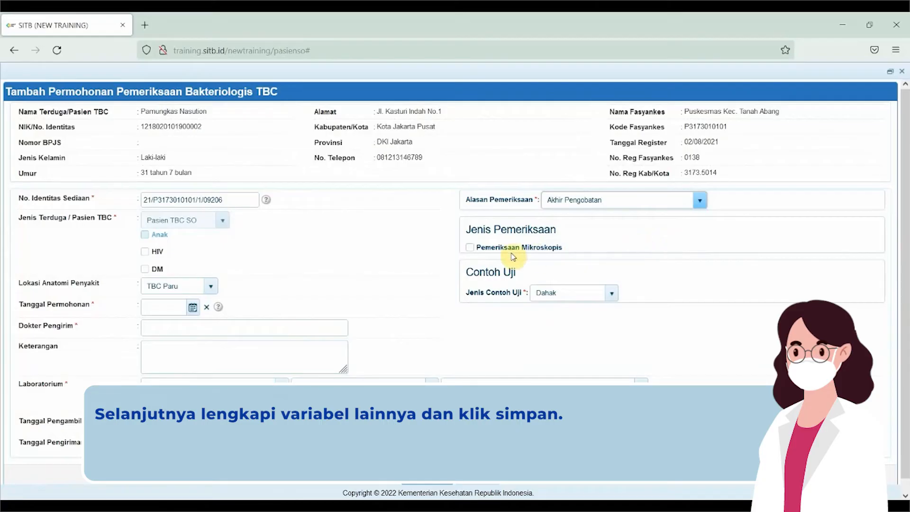
pyautogui.click(470, 247)
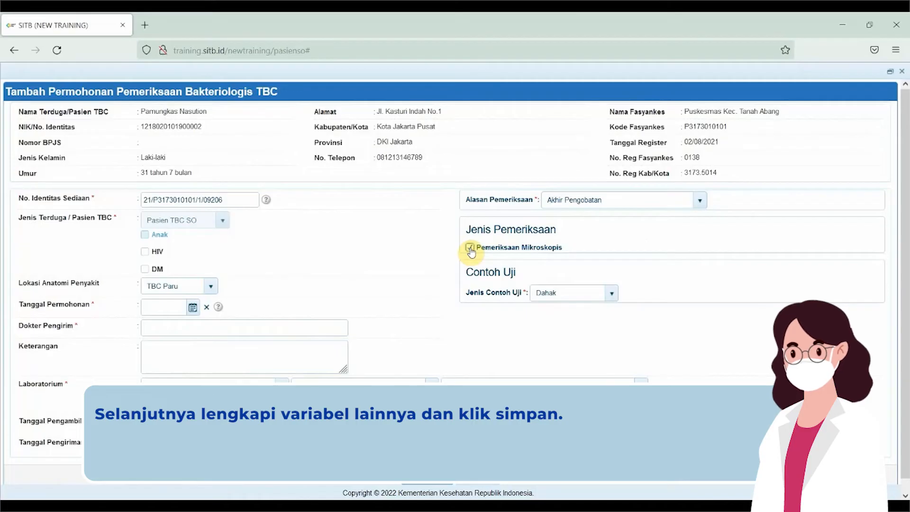
pyautogui.click(612, 293)
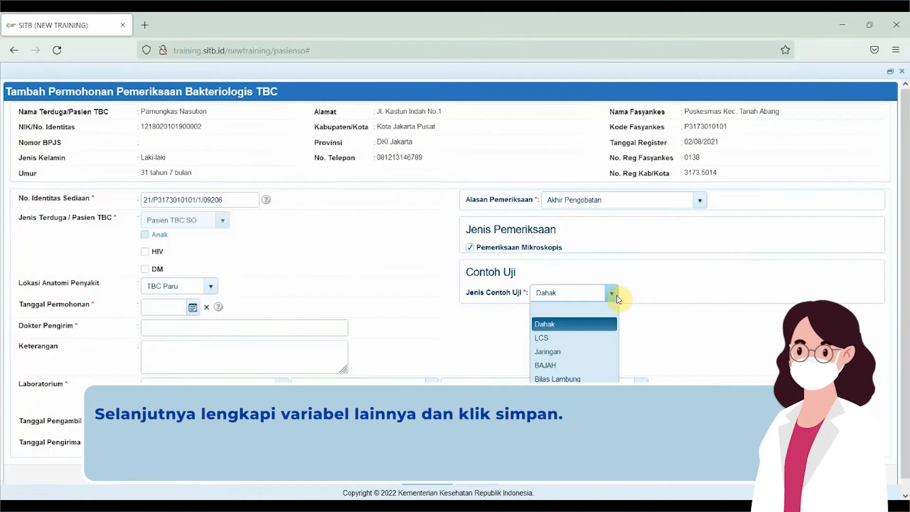
pyautogui.click(598, 328)
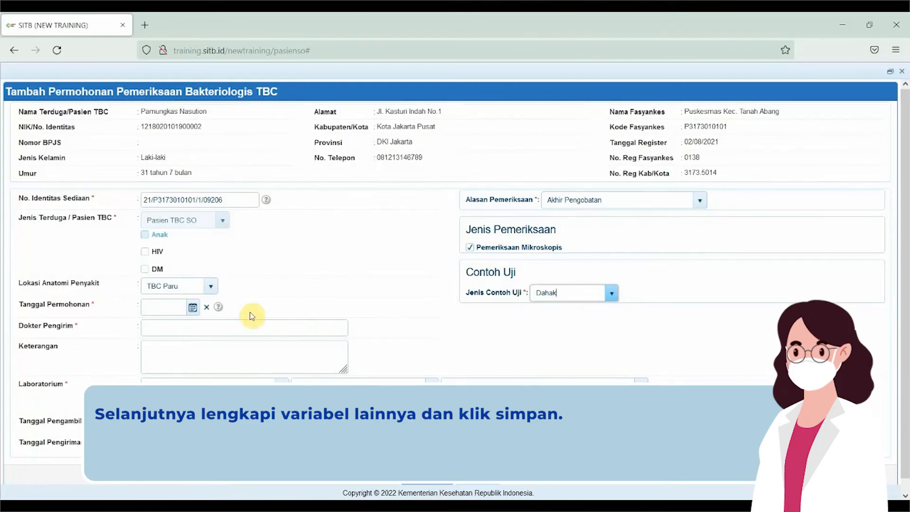
# Set the request's Tanggal Permohonan and Tanggal Pengambilan Contoh Uji to 01/01/2022.
pyautogui.click(192, 309)
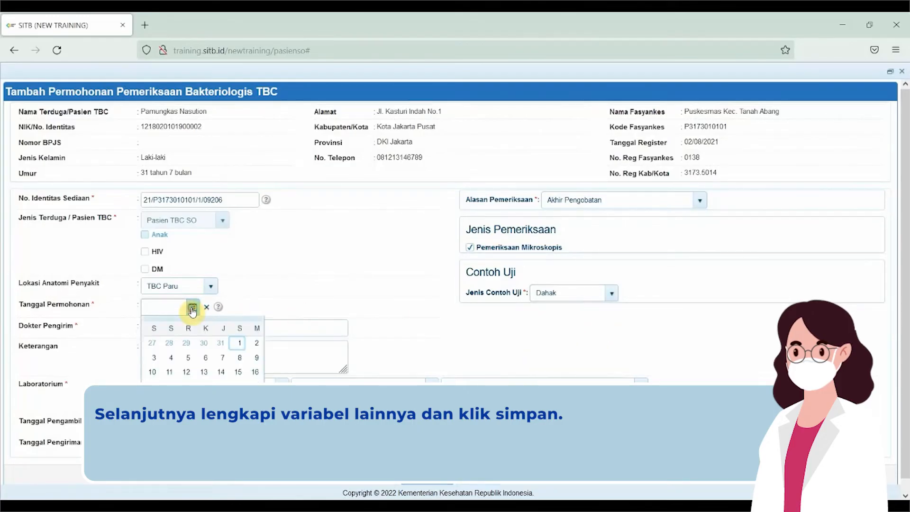
pyautogui.click(238, 356)
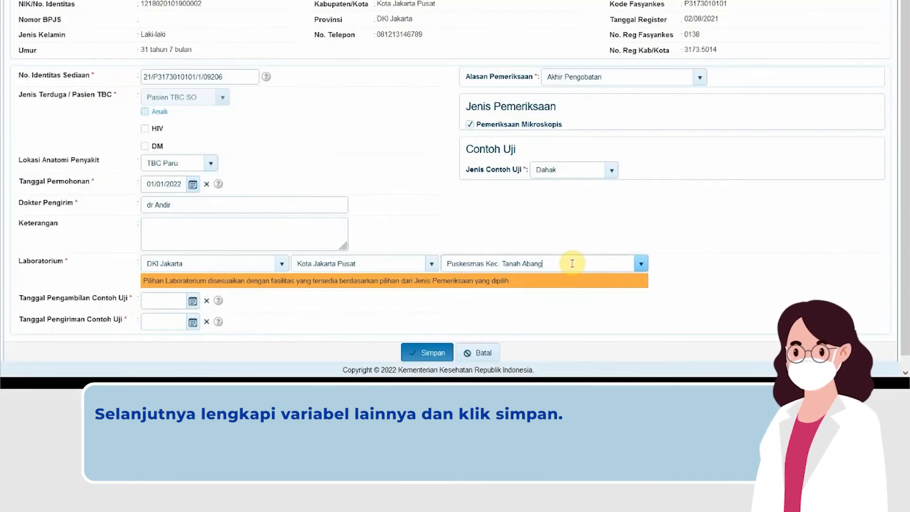
pyautogui.click(193, 300)
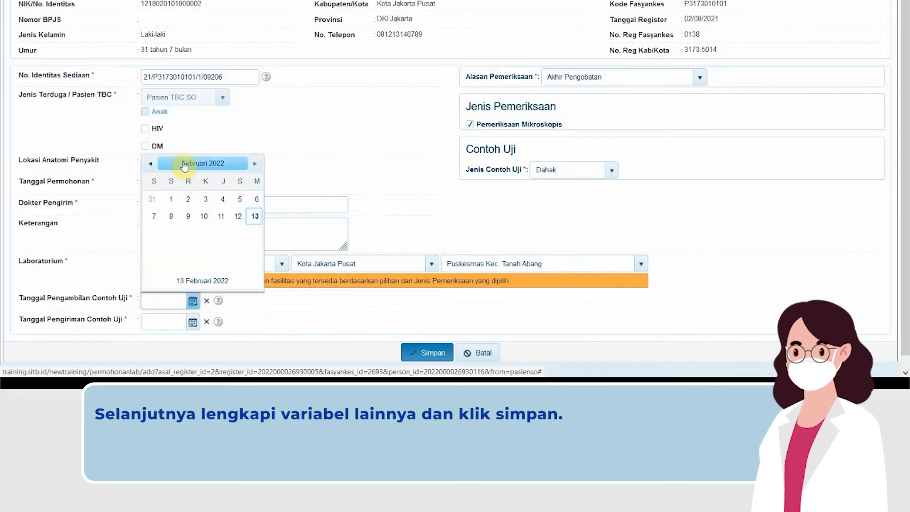
pyautogui.click(151, 165)
pyautogui.click(239, 199)
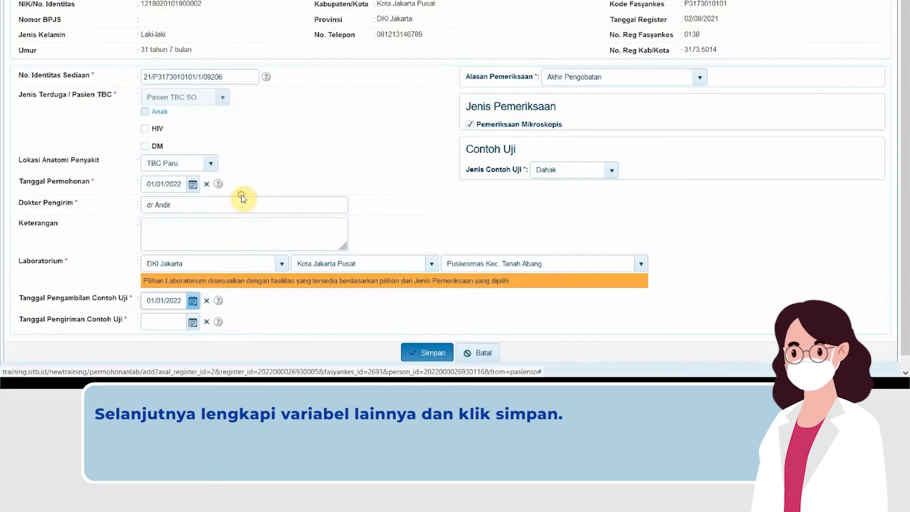
# Set Tanggal Pengiriman Contoh Uji to 01/01/2022 and save the end-of-treatment request.
pyautogui.click(192, 322)
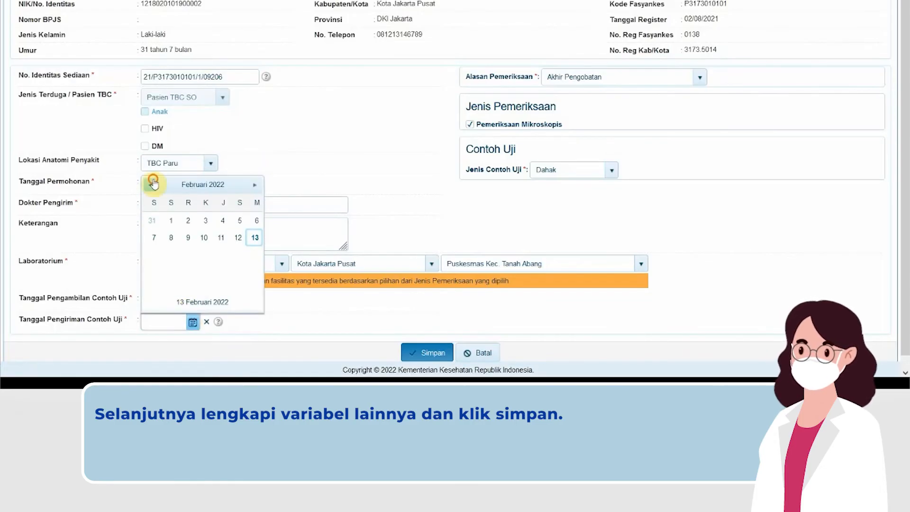
pyautogui.click(154, 184)
pyautogui.click(233, 216)
pyautogui.click(407, 350)
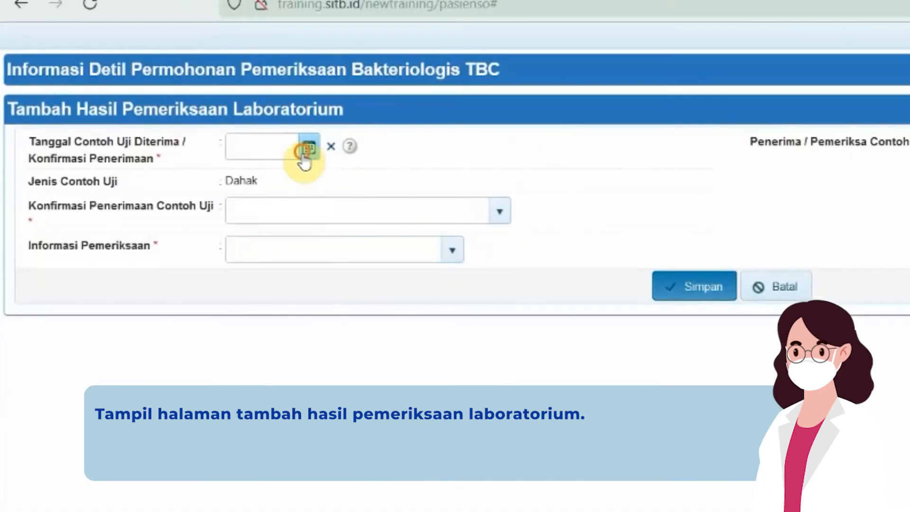
# In the laboratory result form, set Tanggal Contoh Uji Diterima to 03/01/2022 and Konfirmasi Penerimaan Contoh Uji to Baik.
pyautogui.click(193, 140)
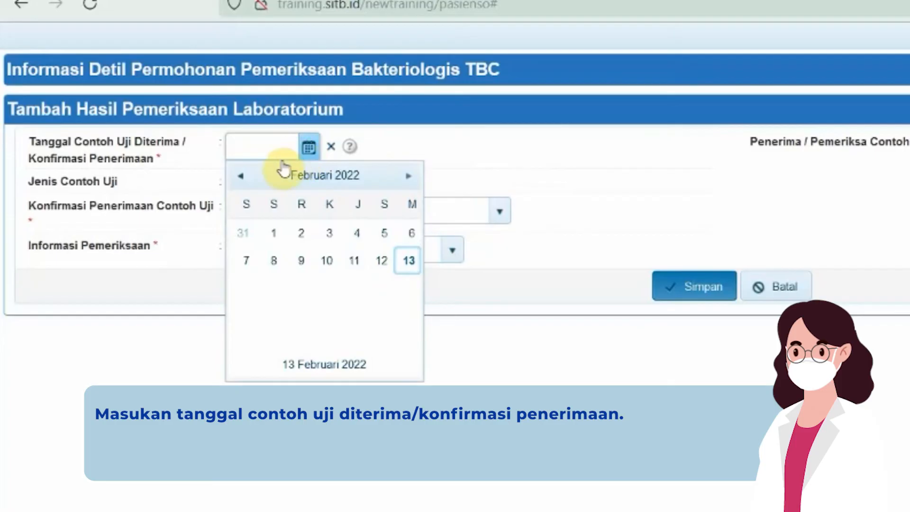
pyautogui.click(241, 175)
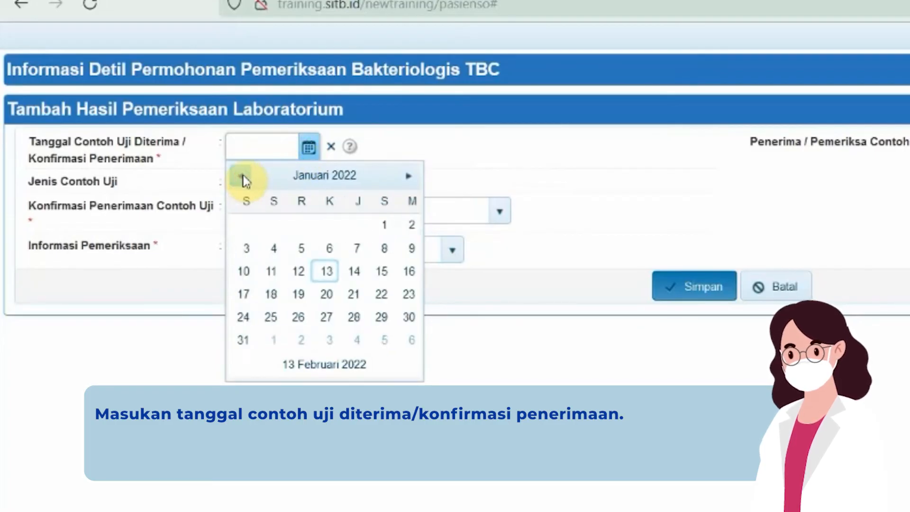
pyautogui.click(243, 258)
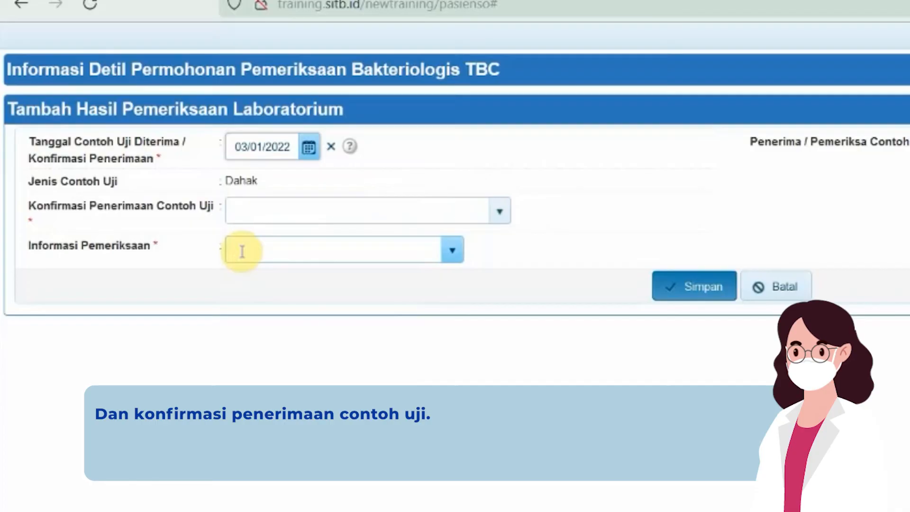
pyautogui.click(500, 217)
pyautogui.click(418, 269)
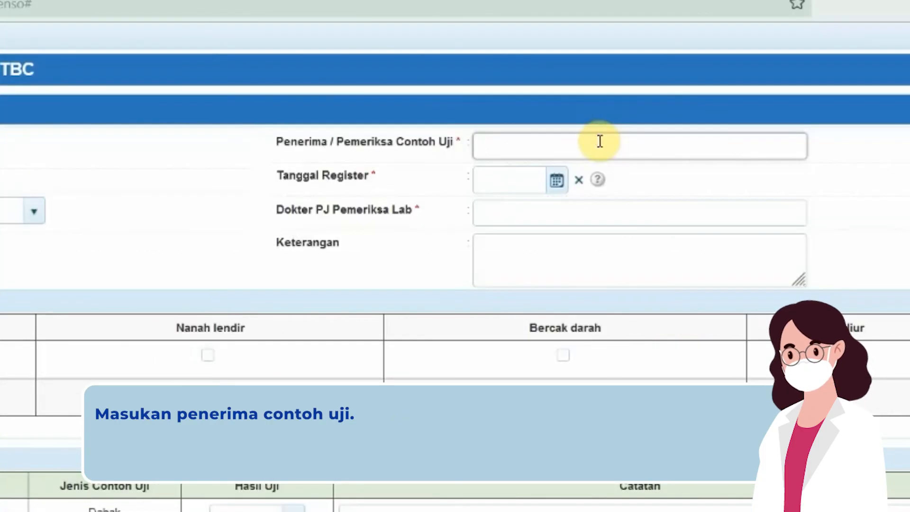
# Fill in Penerima / Pemeriksa Contoh Uji with the first suggestion for "s", and set Tanggal Register to 01/01/2022.
pyautogui.write('s')
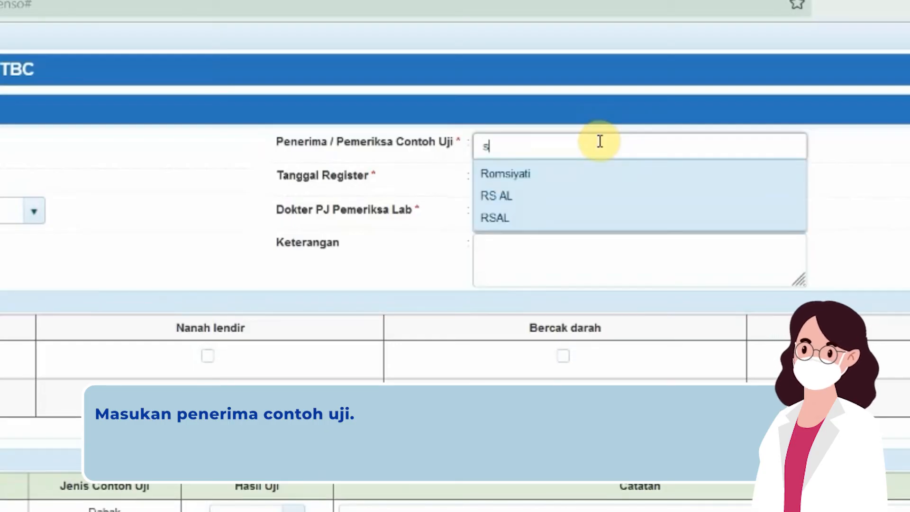
pyautogui.click(585, 178)
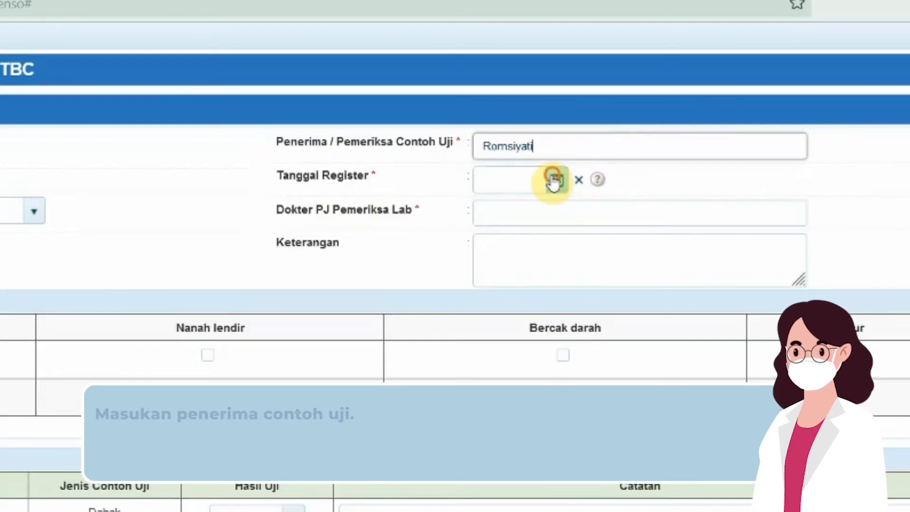
pyautogui.click(555, 179)
pyautogui.click(489, 209)
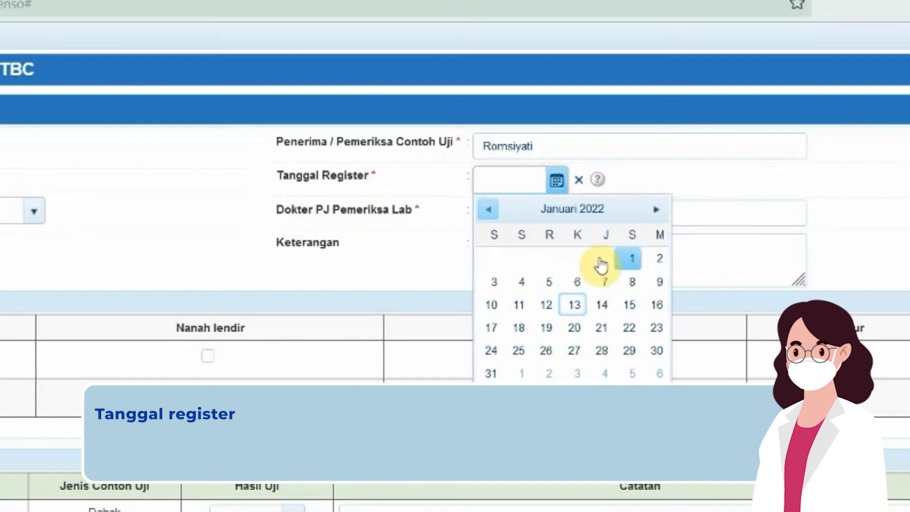
pyautogui.click(631, 259)
# Fill in Dokter PJ Pemeriksa Lab with the seventh doctor suggested for "dr".
pyautogui.click(527, 210)
pyautogui.write('dr')
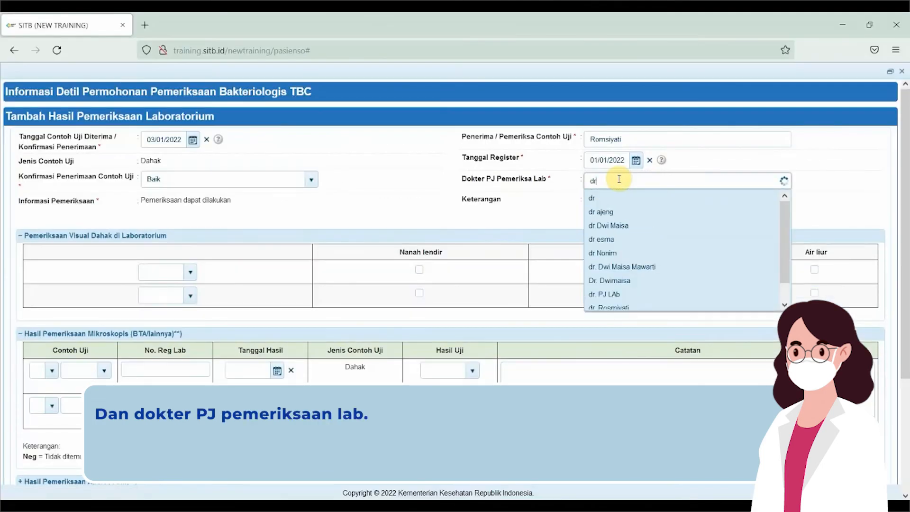
pyautogui.click(617, 281)
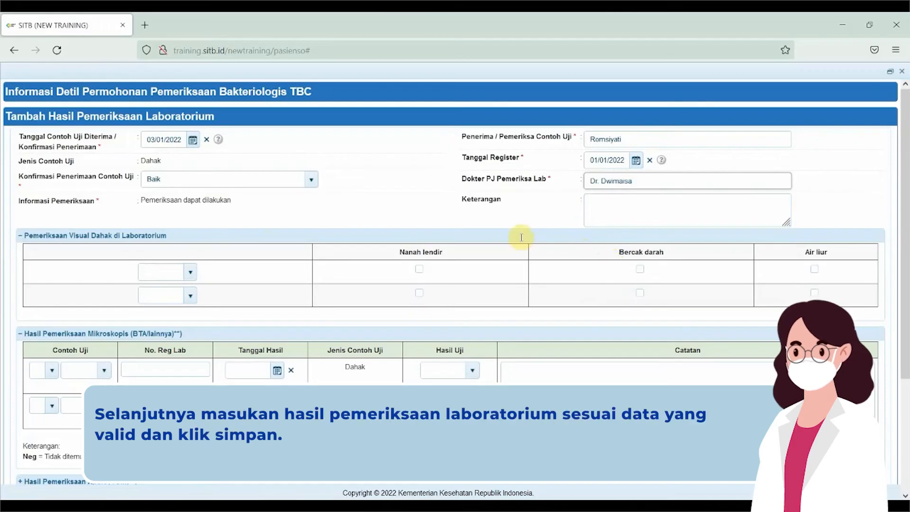
# Under Pemeriksaan Visual Dahak, set the first sample to Sewaktu with Nanah lendir ticked and the second sample to Pagi.
pyautogui.click(186, 275)
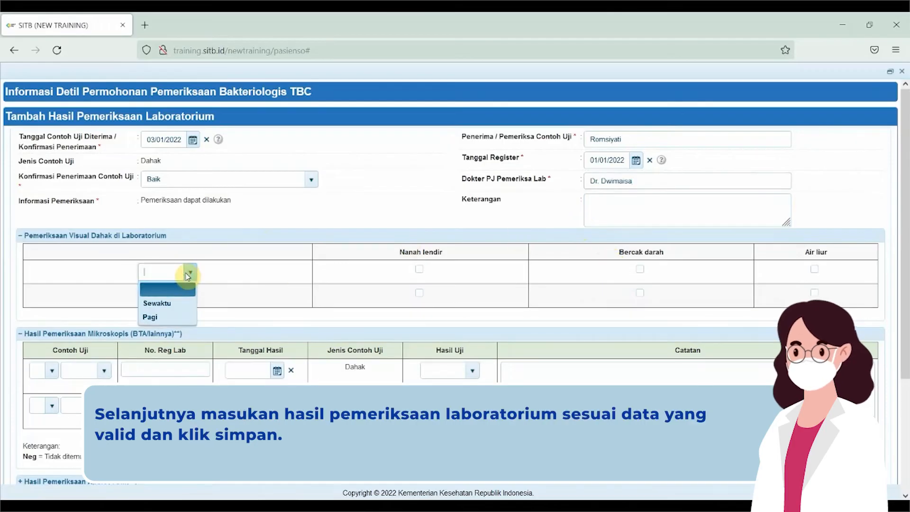
pyautogui.click(177, 299)
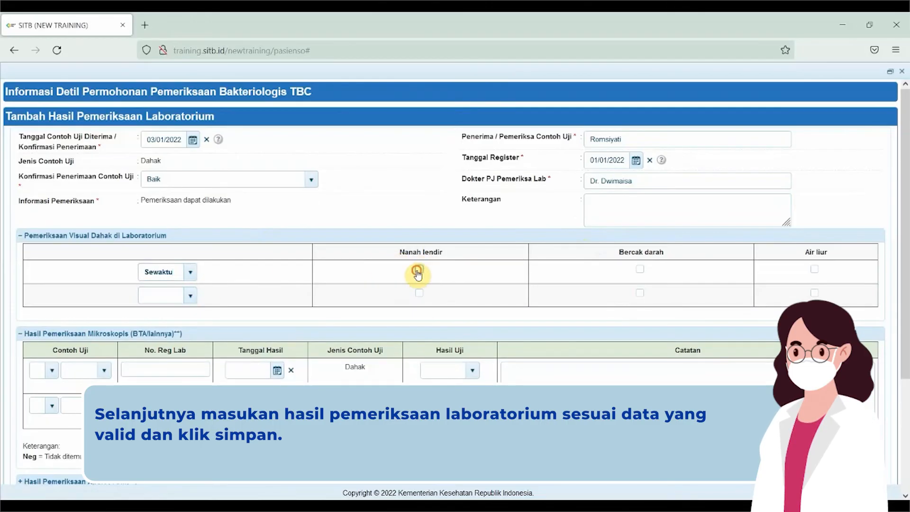
pyautogui.click(191, 297)
pyautogui.click(183, 337)
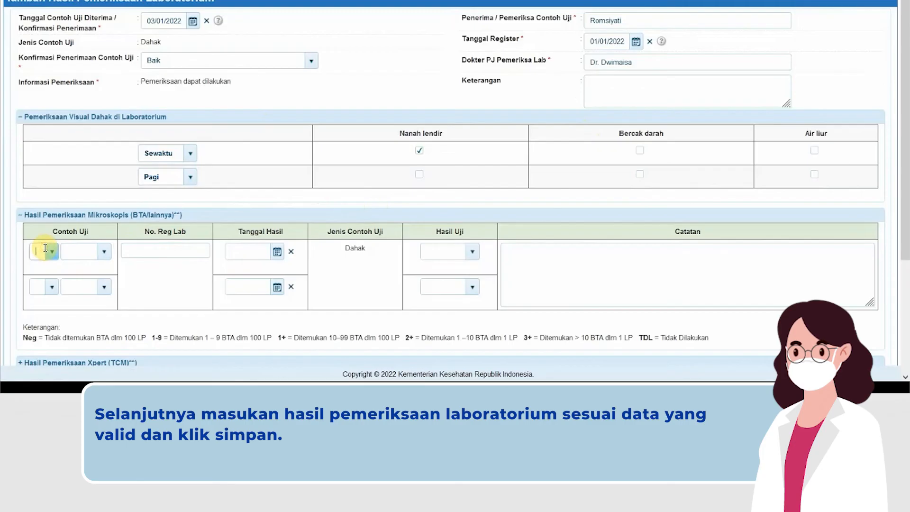
# In the first microscopy row, set Contoh Uji to H and Sewaktu, and fill in the lab registration number.
pyautogui.click(50, 251)
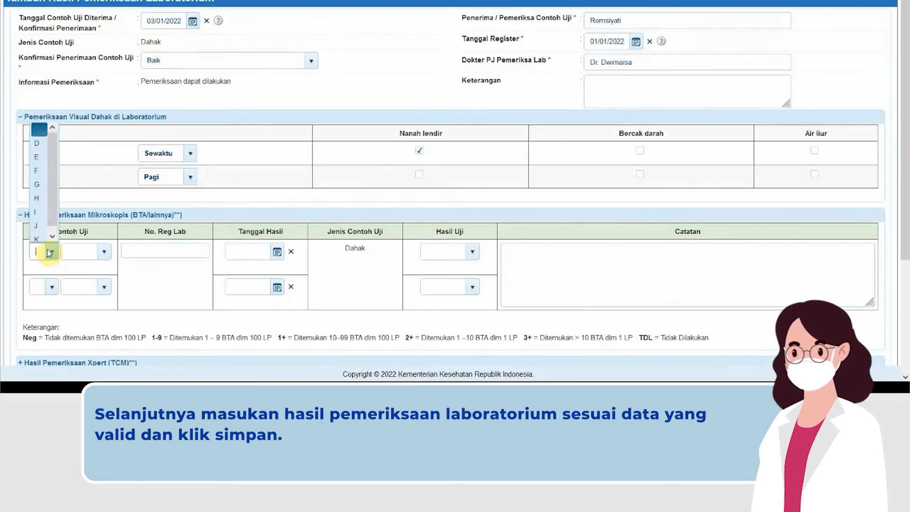
pyautogui.click(47, 201)
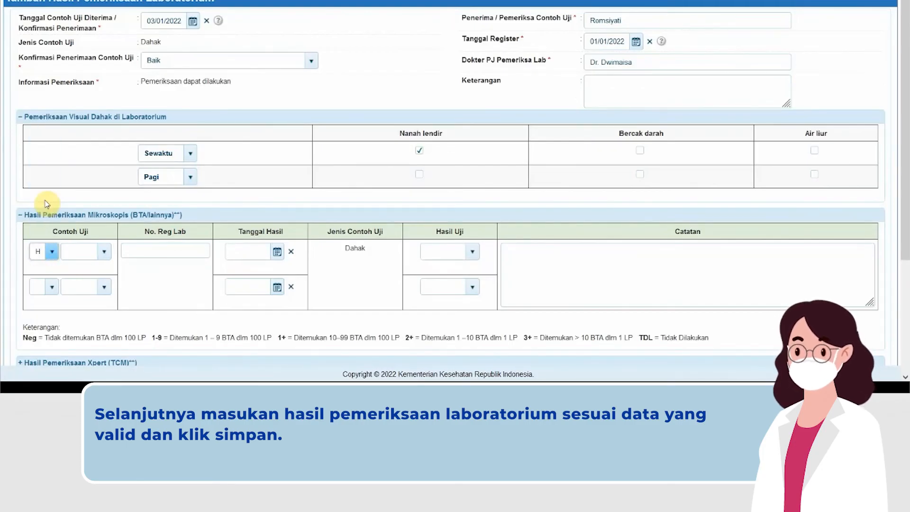
pyautogui.click(104, 252)
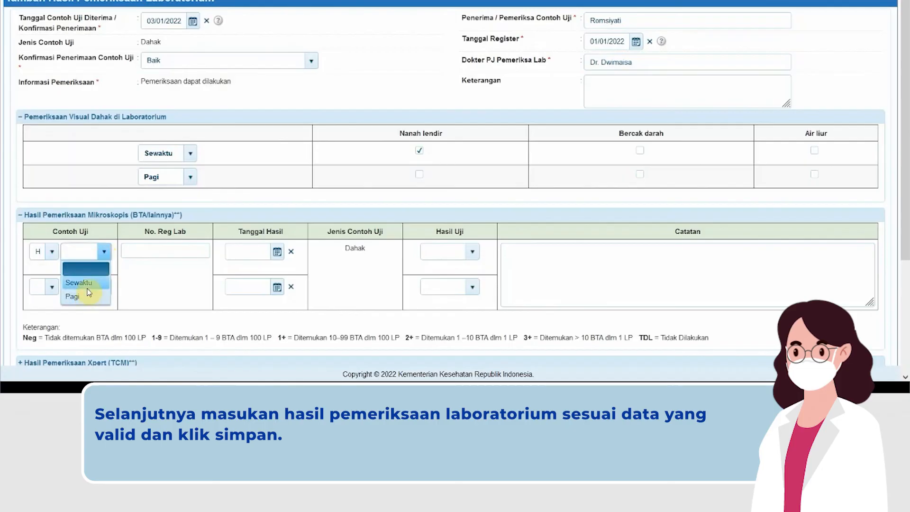
pyautogui.click(87, 285)
pyautogui.click(156, 254)
pyautogui.write('780-')
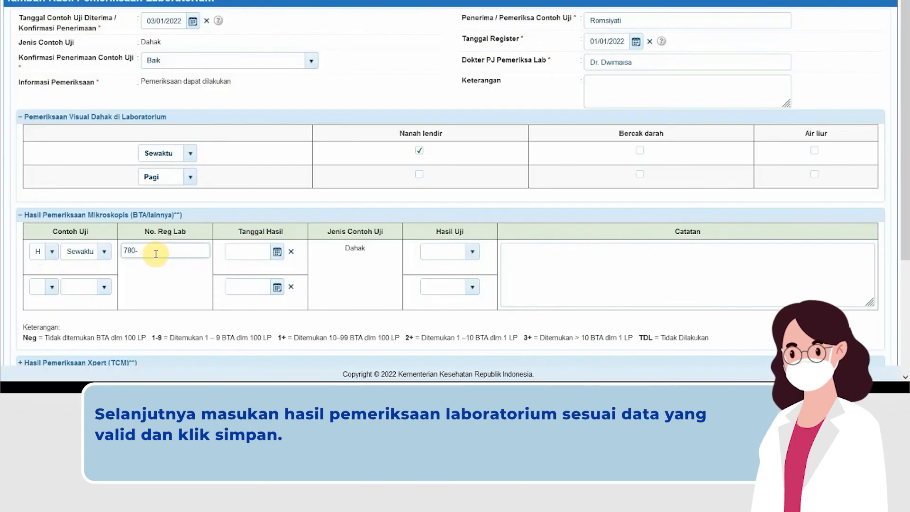
pyautogui.press('BackSpace')
pyautogui.press('BackSpace')
pyautogui.press('BackSpace')
pyautogui.press('BackSpace')
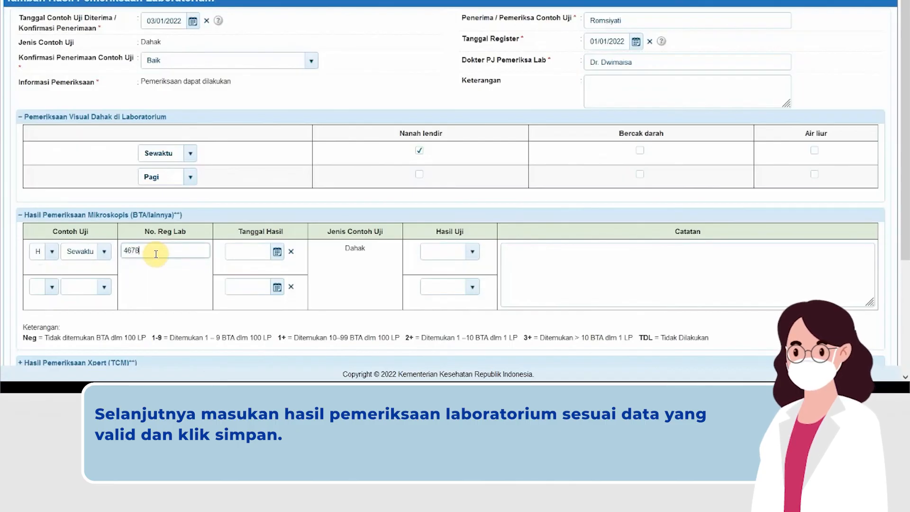
# Set the first microscopy row's Tanggal Hasil to 03/01/2022 and Hasil Uji to Neg.
pyautogui.click(278, 251)
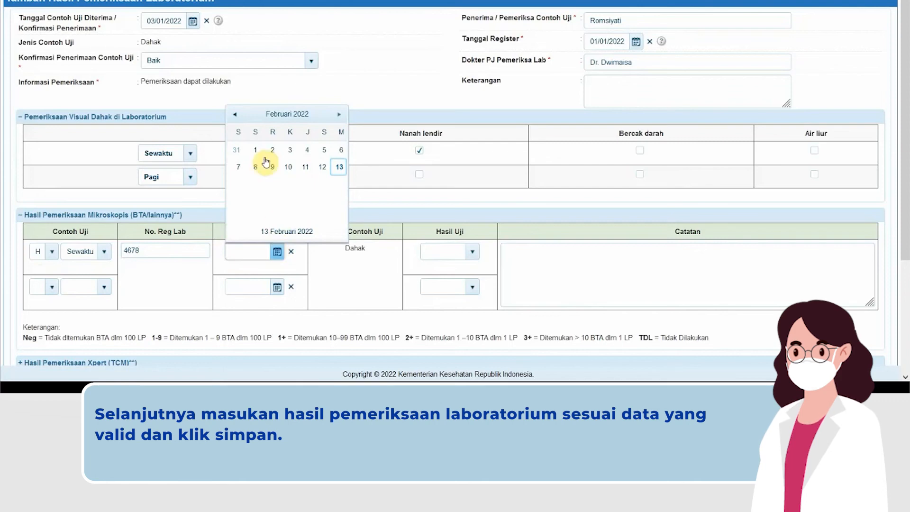
pyautogui.click(232, 116)
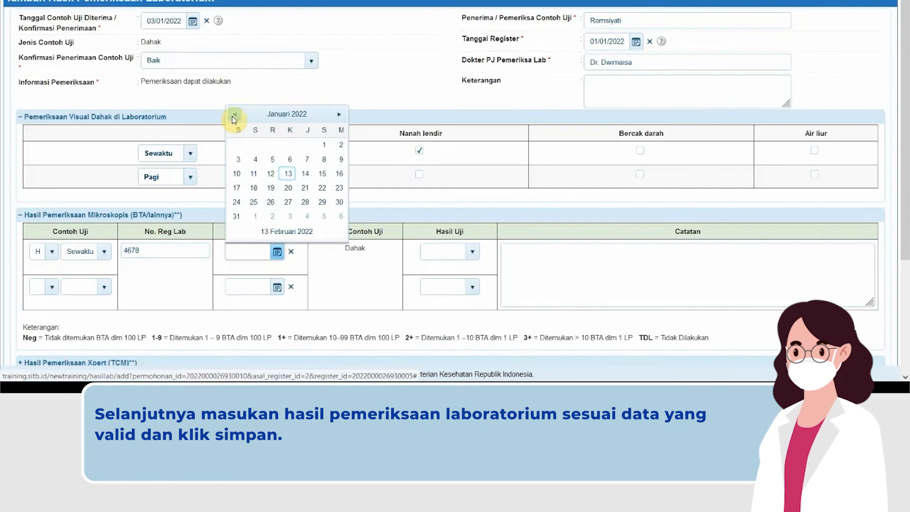
pyautogui.click(232, 160)
pyautogui.click(472, 253)
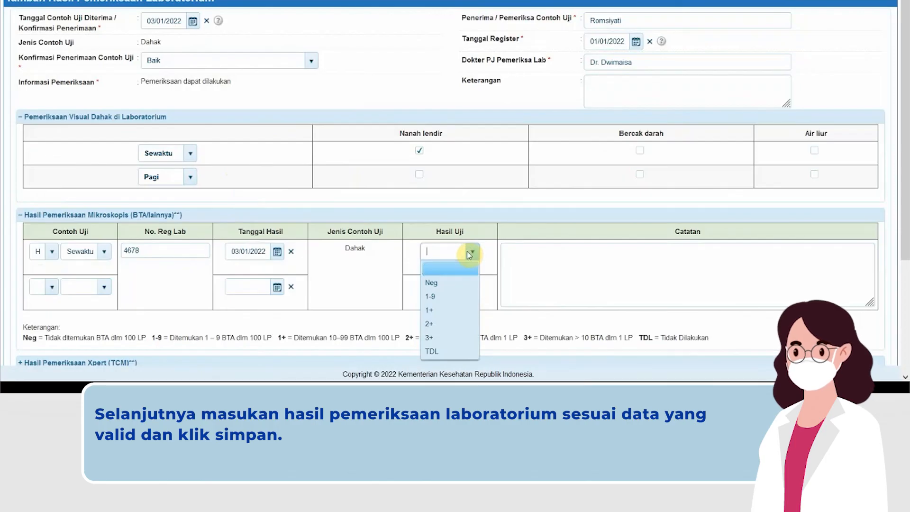
pyautogui.click(440, 283)
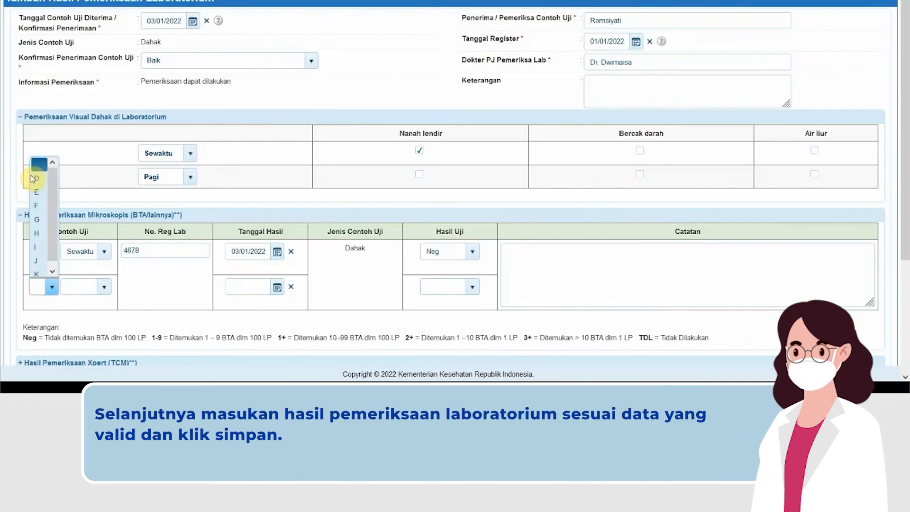
# In the second microscopy row, set Contoh Uji to I and Pagi, and Tanggal Hasil to 03/01/2022.
pyautogui.click(38, 246)
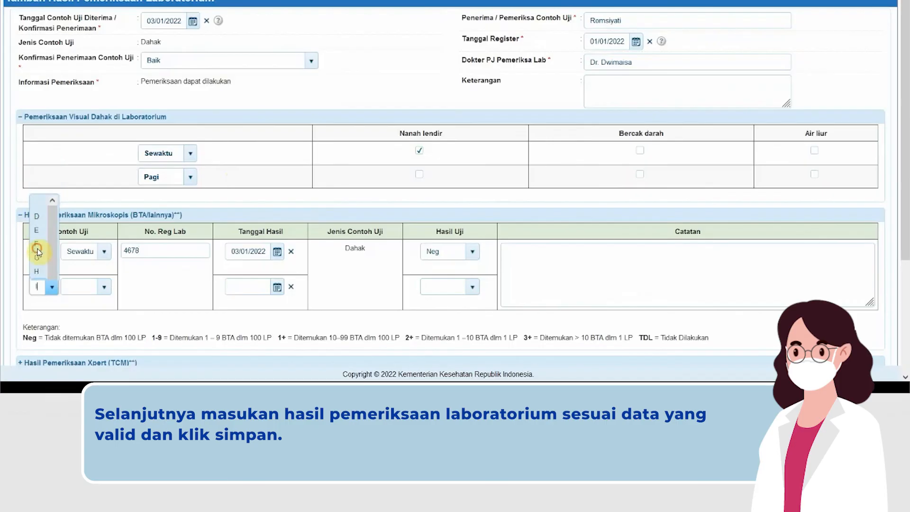
pyautogui.click(107, 287)
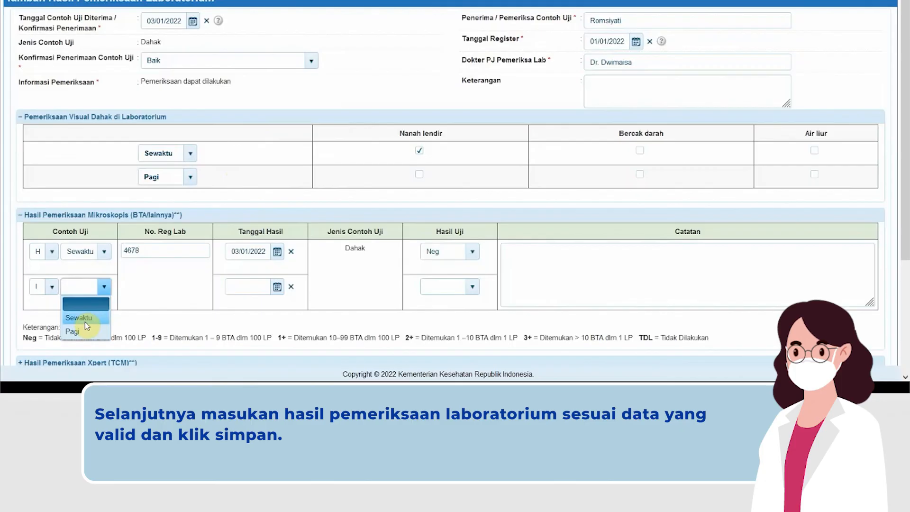
pyautogui.click(76, 331)
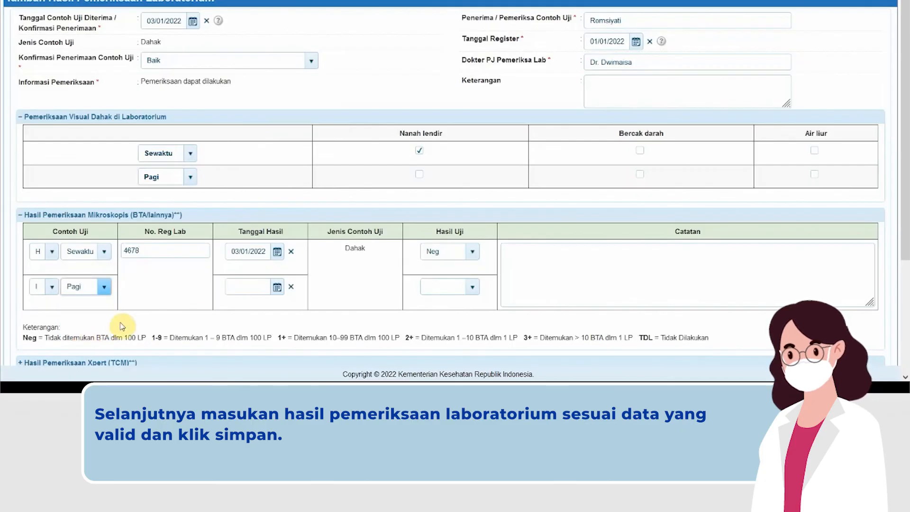
pyautogui.click(277, 288)
pyautogui.click(235, 150)
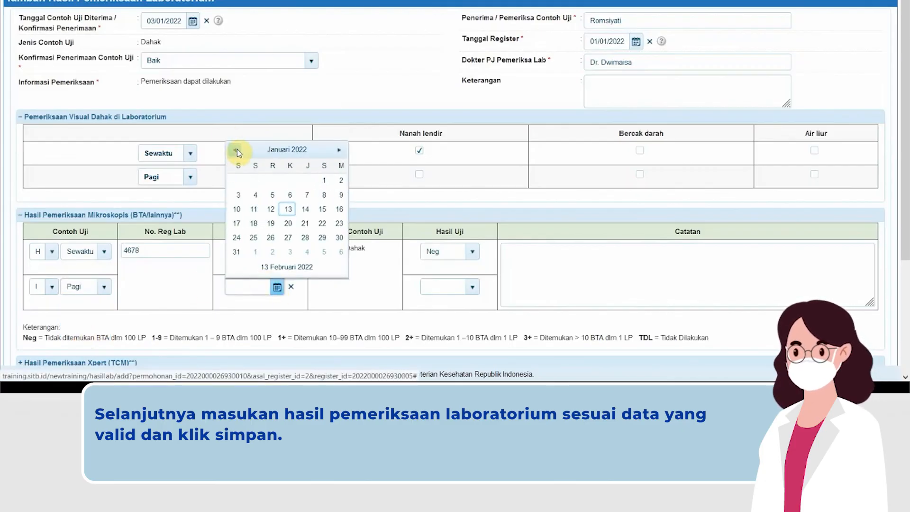
pyautogui.click(238, 201)
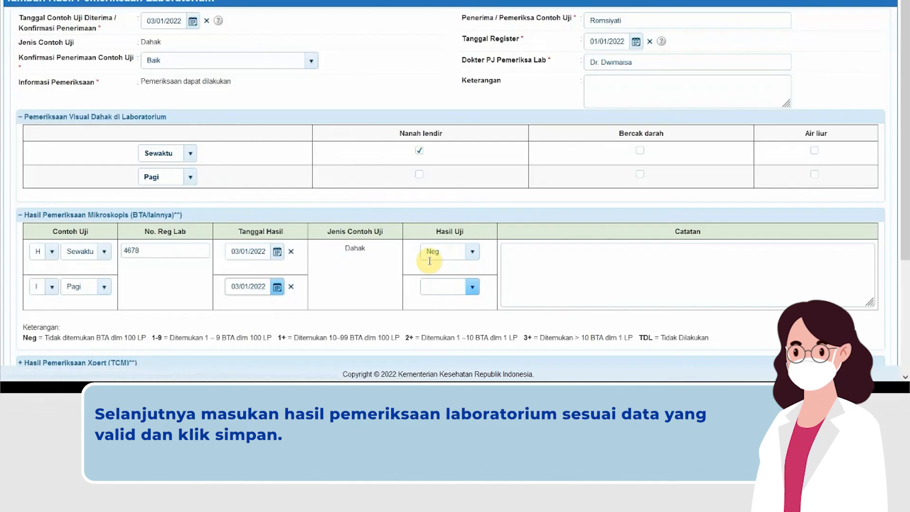
# Set the second microscopy row's Hasil Uji to Neg and save the laboratory result.
pyautogui.click(474, 287)
pyautogui.click(461, 203)
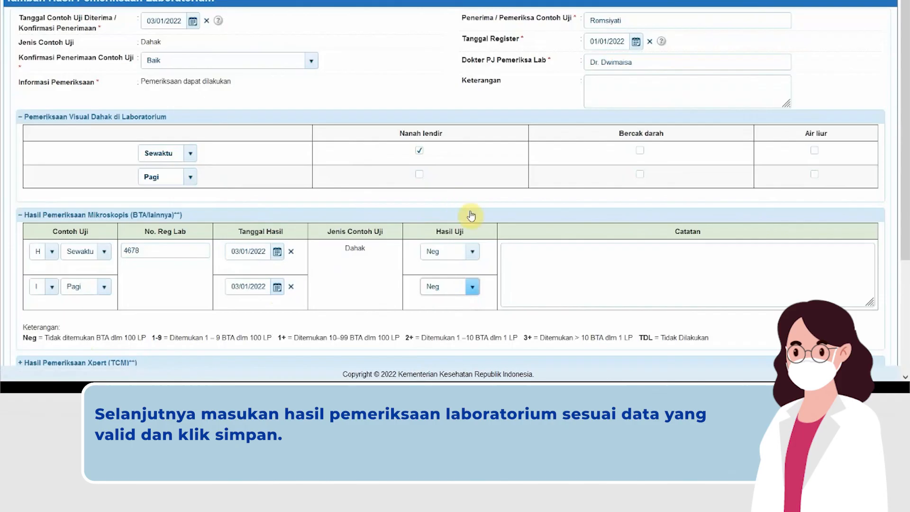
pyautogui.scroll(-3, 473, 237)
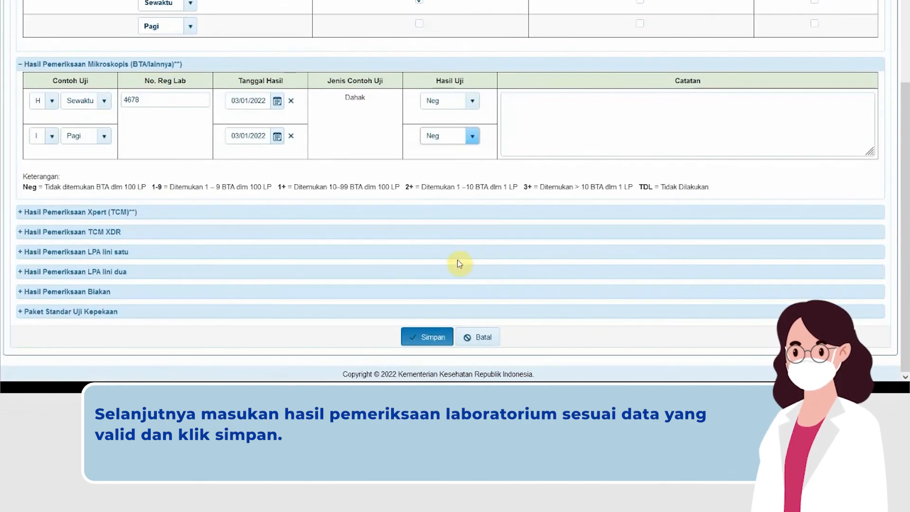
pyautogui.click(418, 340)
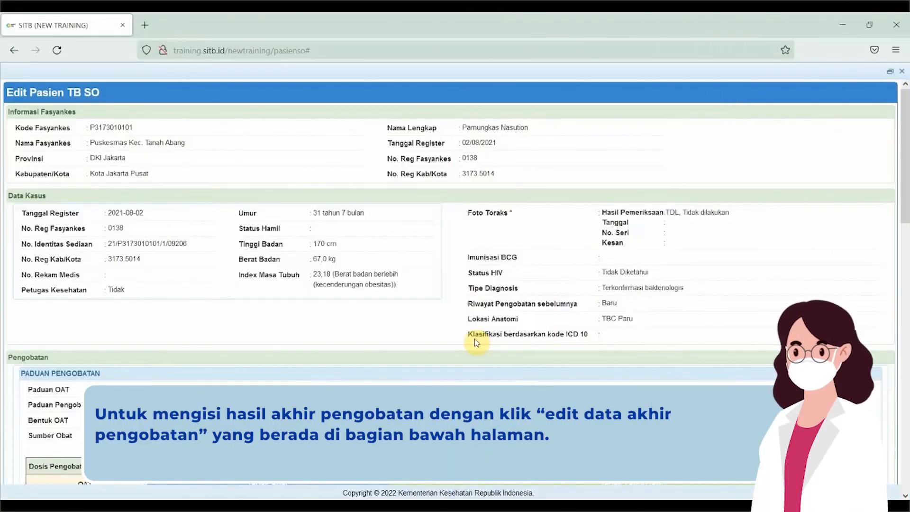
# In the patient's Hasil Akhir Pengobatan section, set Tanggal Akhir Pengobatan to 17/01/2022, matching the end-of-treatment microscopy result date.
pyautogui.scroll(-10, 477, 343)
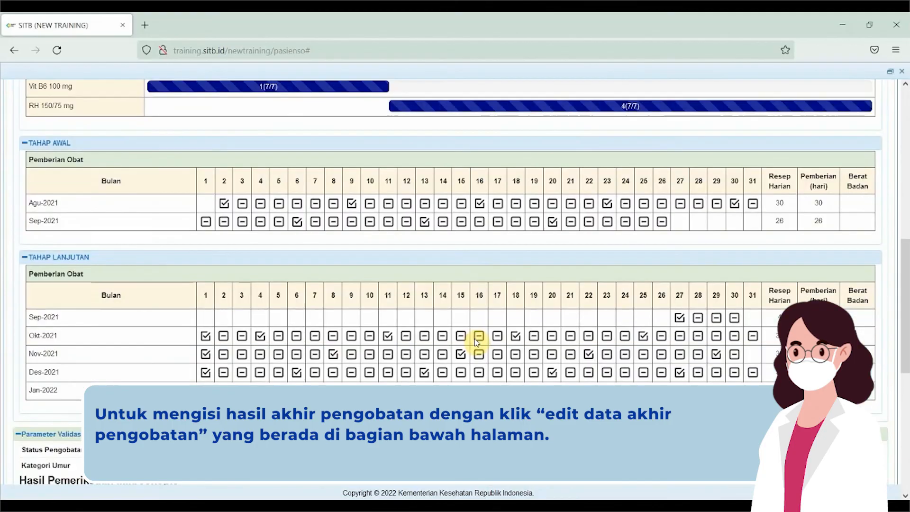
pyautogui.scroll(-5, 477, 342)
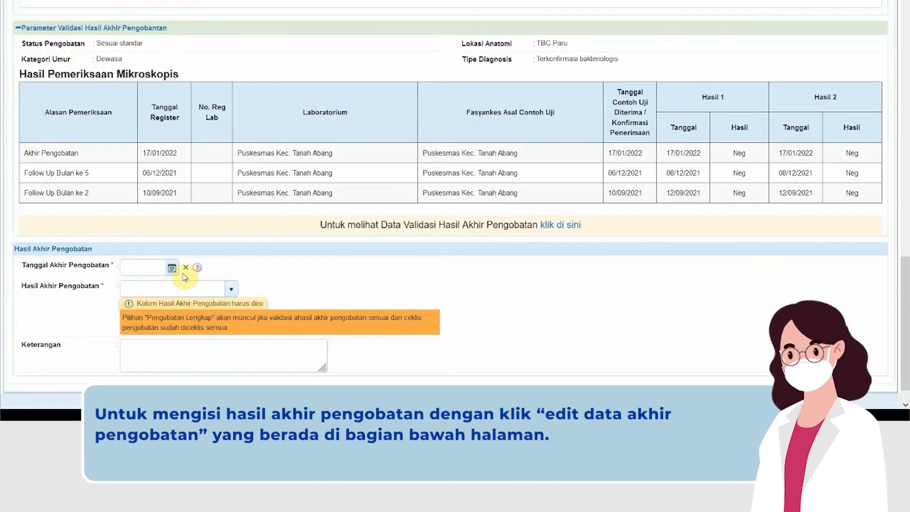
pyautogui.click(172, 359)
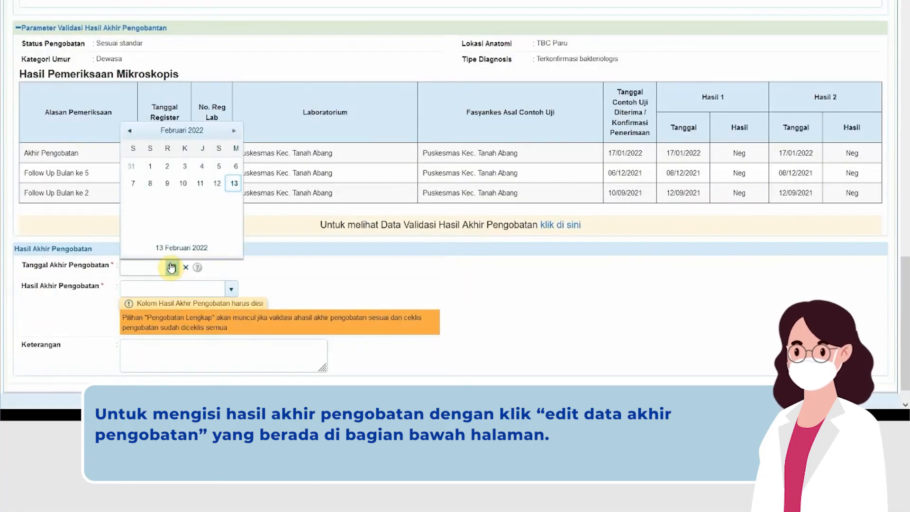
pyautogui.click(129, 131)
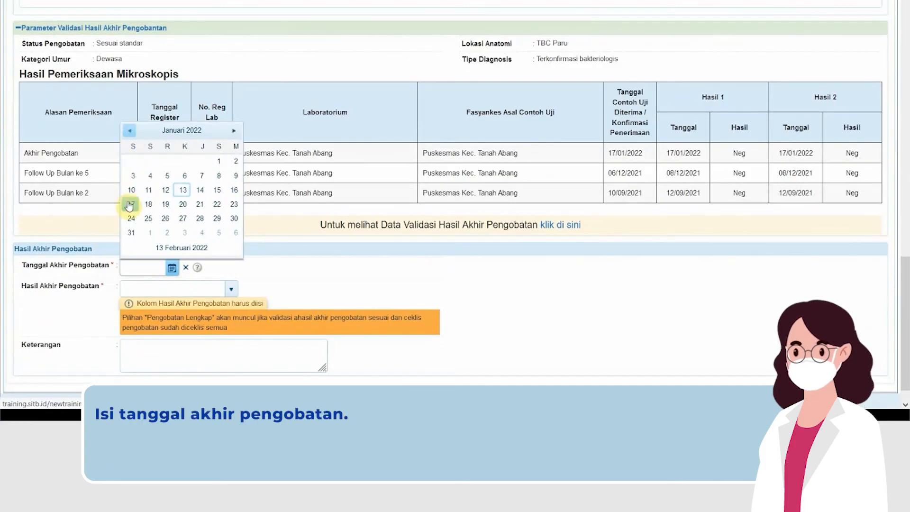
pyautogui.click(129, 204)
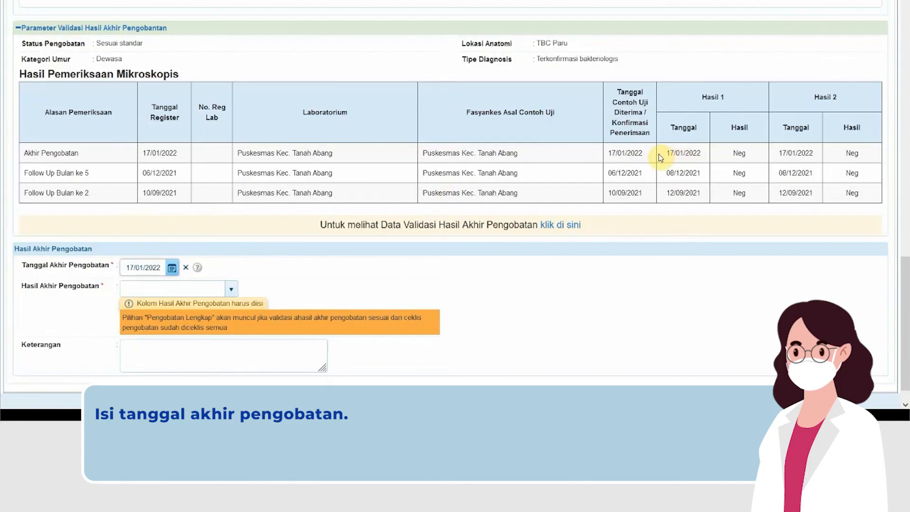
pyautogui.moveTo(662, 157); pyautogui.dragTo(698, 154)
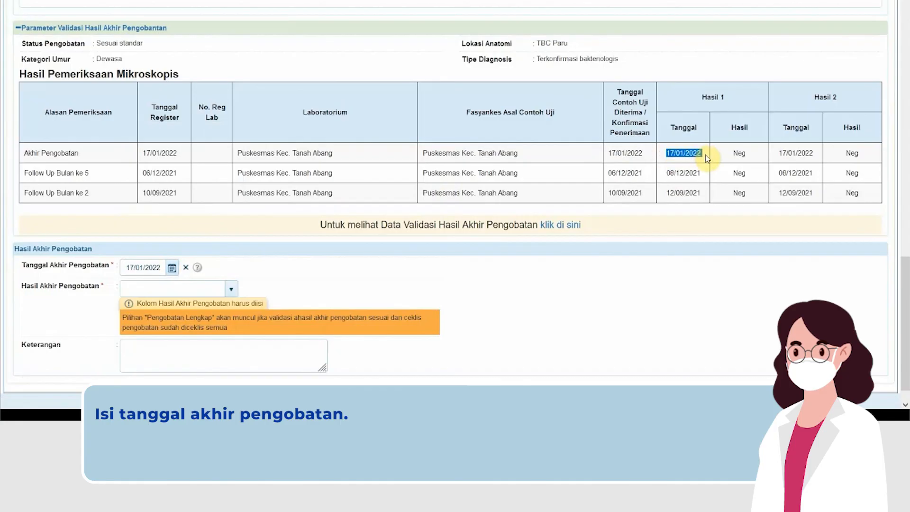
# Set Hasil Akhir Pengobatan to Sembuh and save the end-of-treatment data.
pyautogui.click(232, 289)
pyautogui.click(224, 306)
pyautogui.scroll(-3, 323, 335)
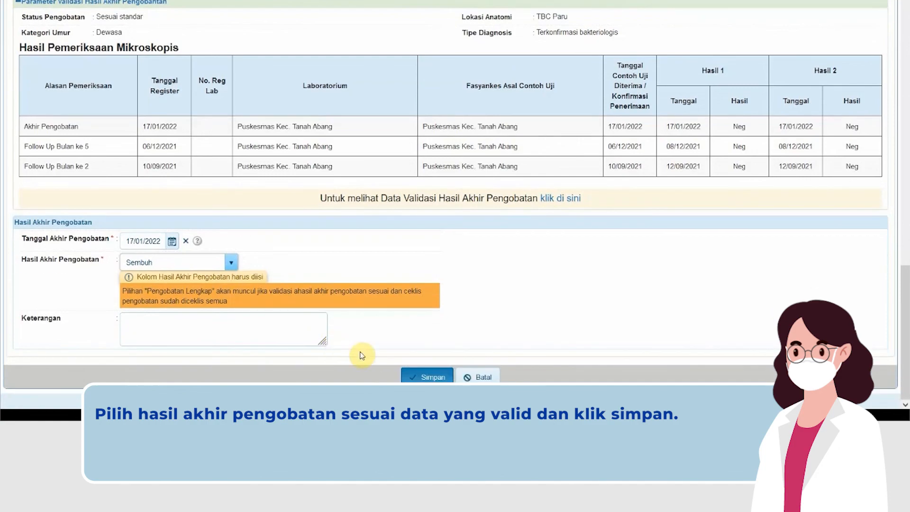
pyautogui.click(426, 351)
pyautogui.click(428, 333)
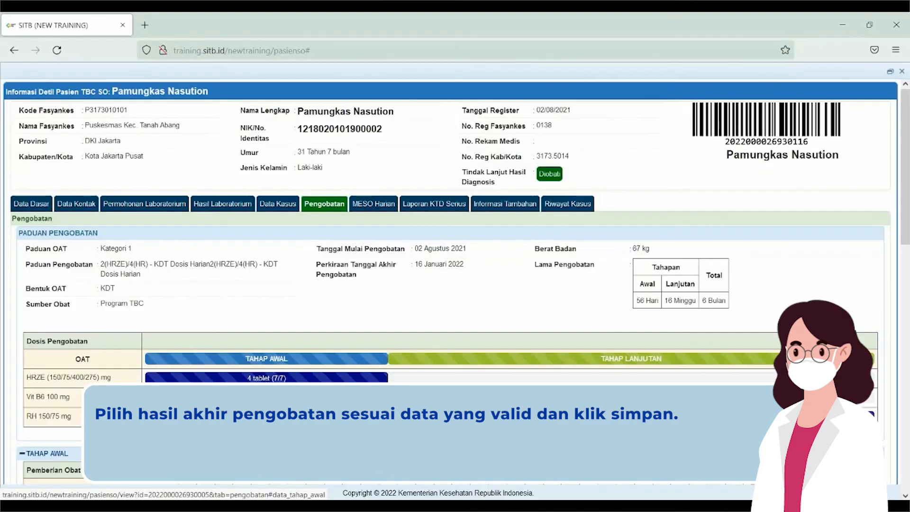
pyautogui.scroll(-10, 450, 289)
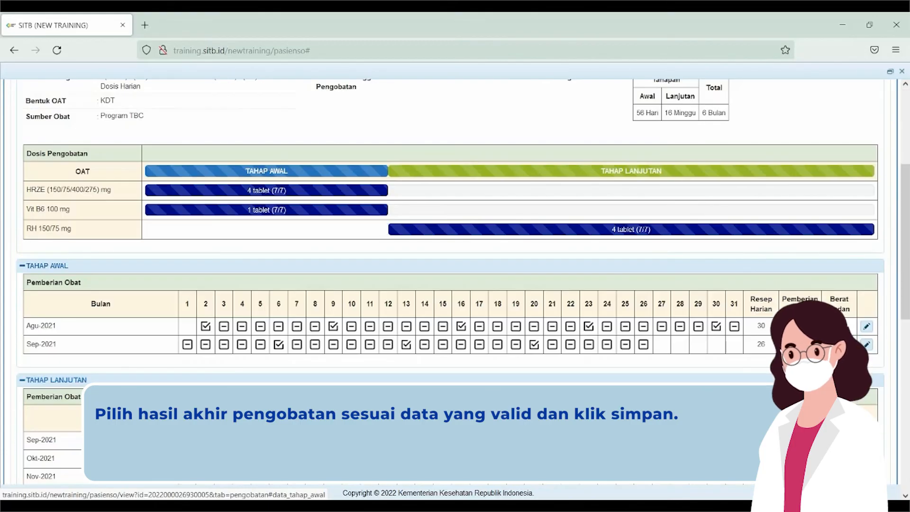